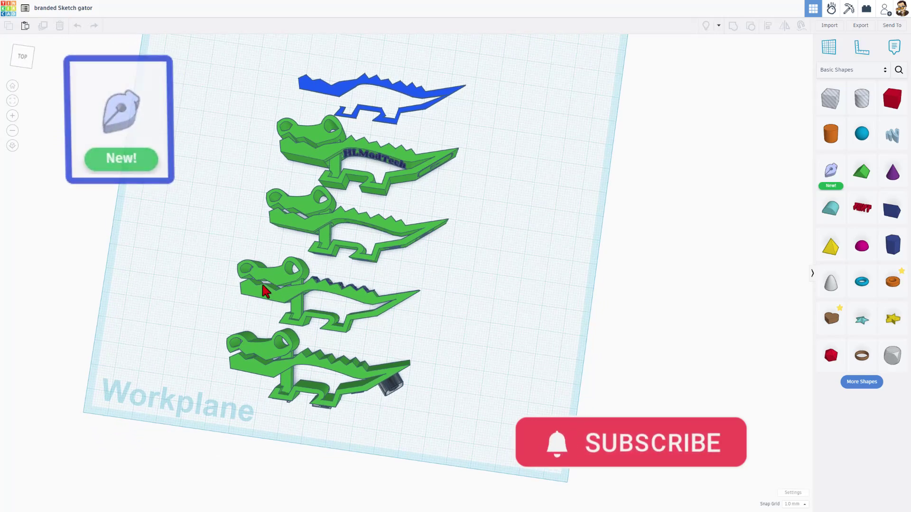
right_click_drag(494, 313, 418, 124)
right_click_drag(491, 173, 500, 95)
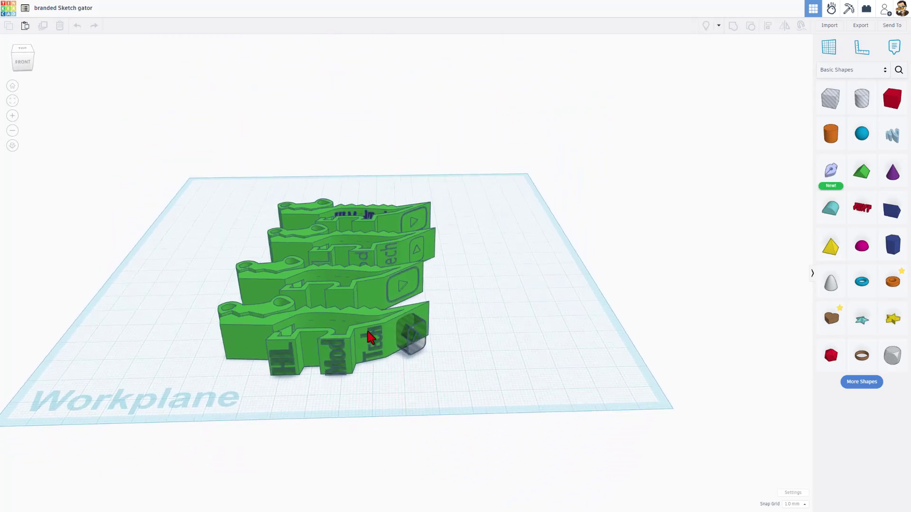
right_click_drag(396, 351, 511, 383)
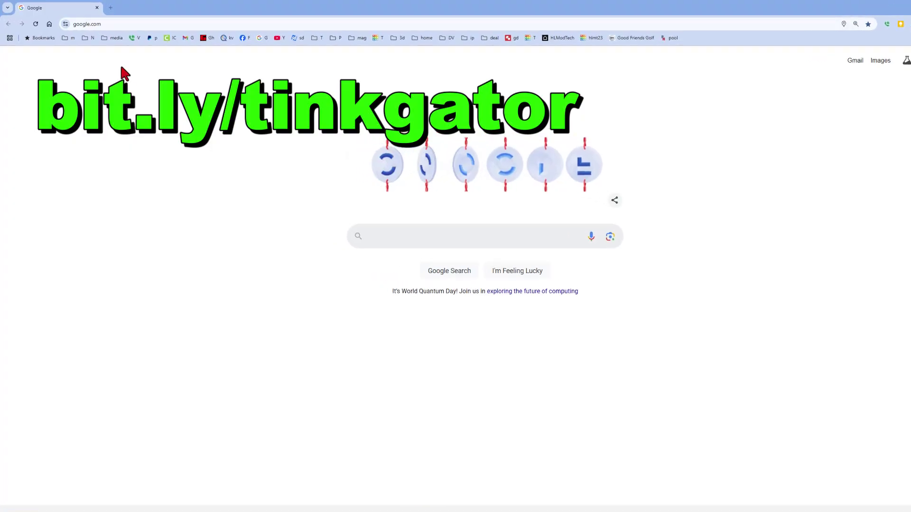
left_click(114, 23)
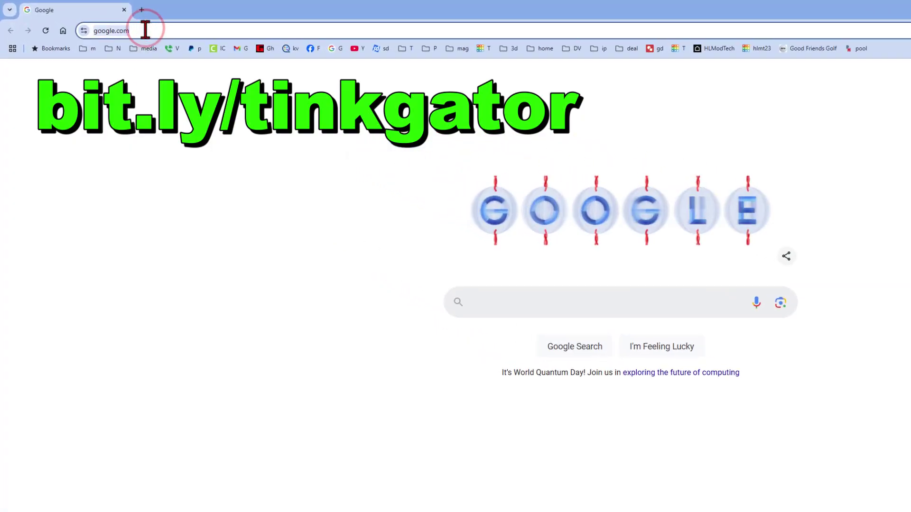
type("https://bit.ly/tinkgator")
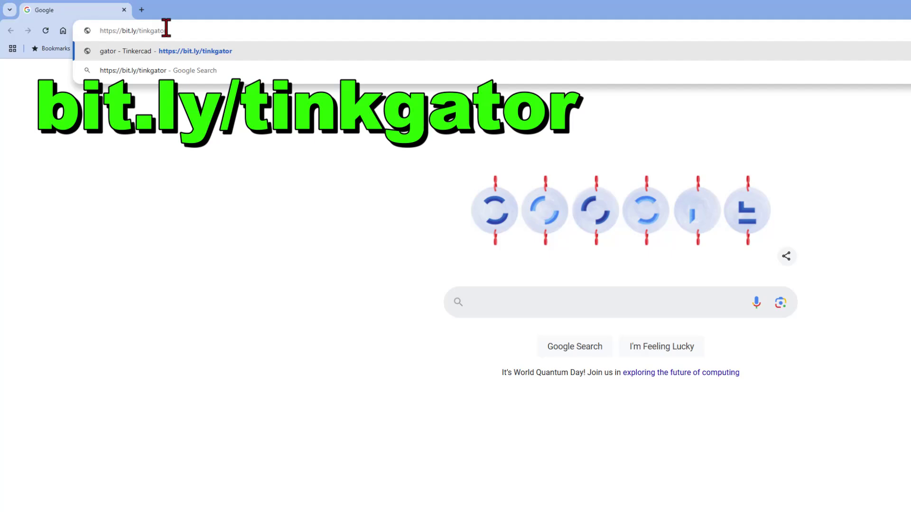
key("Return")
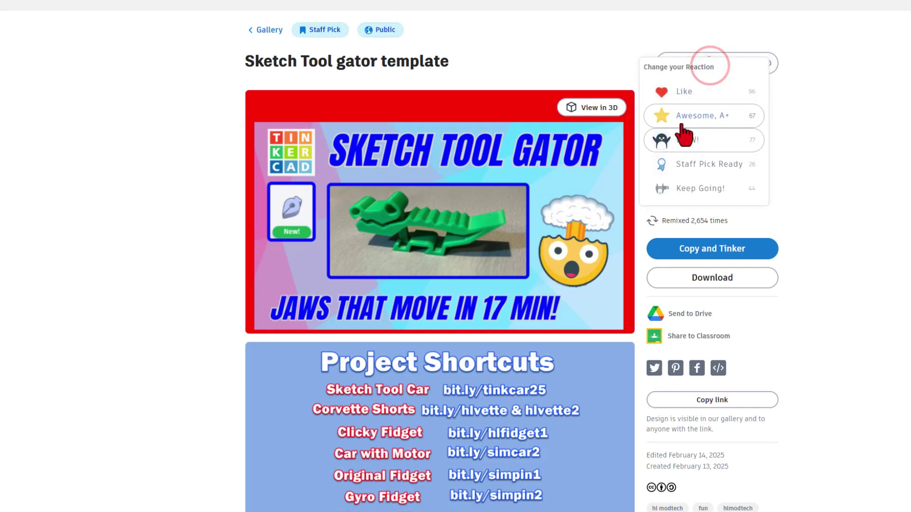
left_click(829, 116)
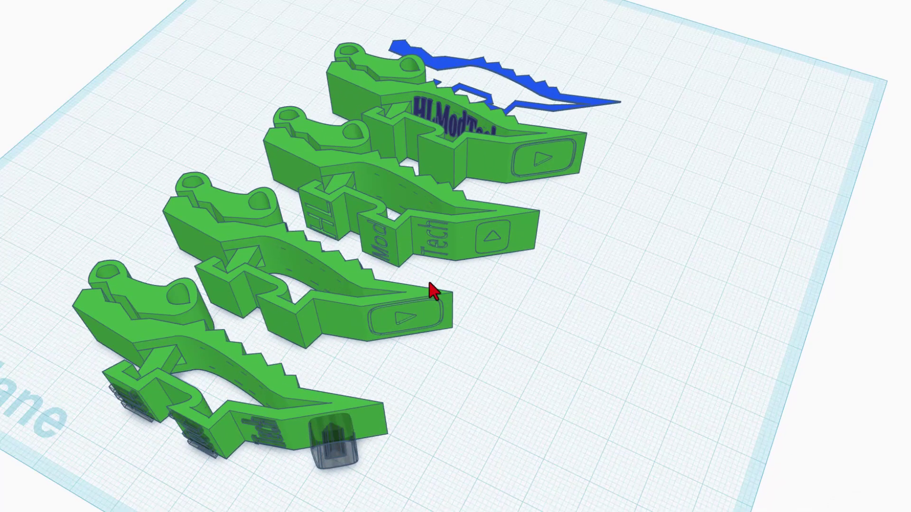
right_click_drag(423, 275, 342, 232)
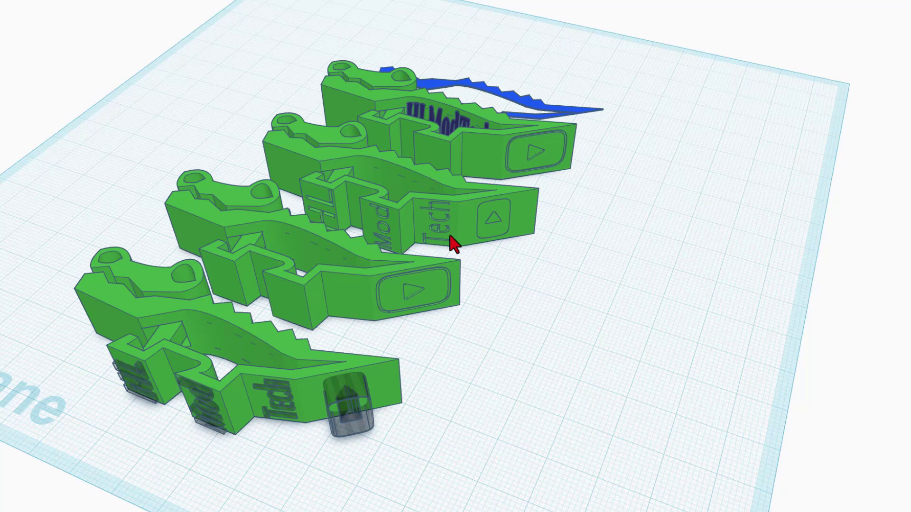
right_click_drag(453, 244, 336, 211)
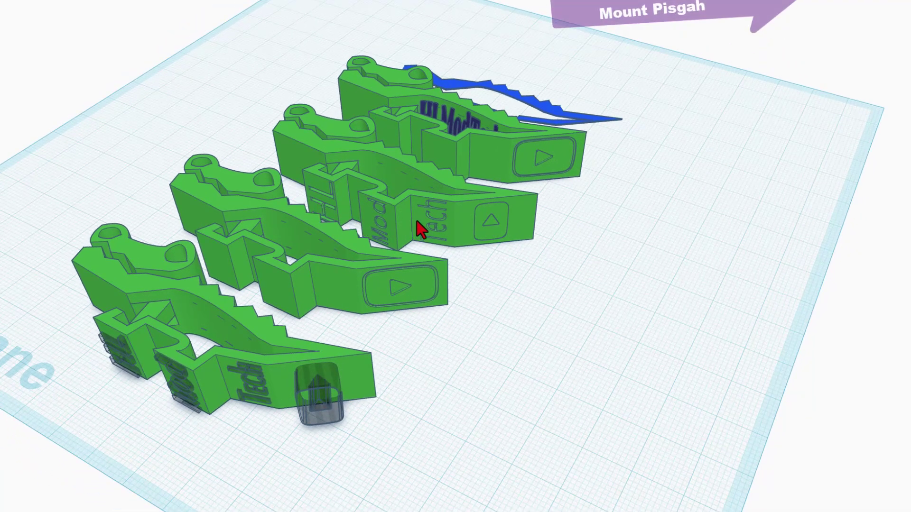
right_click_drag(430, 231, 334, 205)
right_click_drag(465, 226, 337, 220)
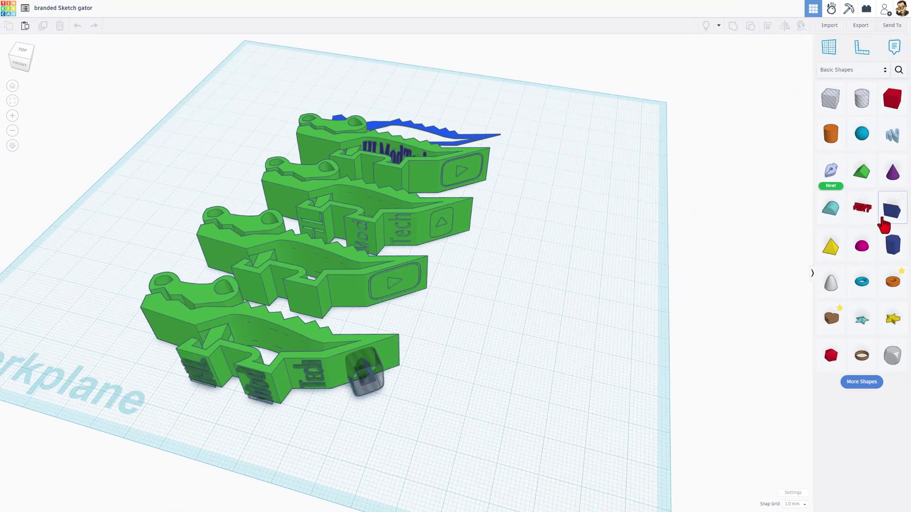
- Try out a Text shape in the Sans font beside the gators
left_click_drag(853, 215, 541, 247)
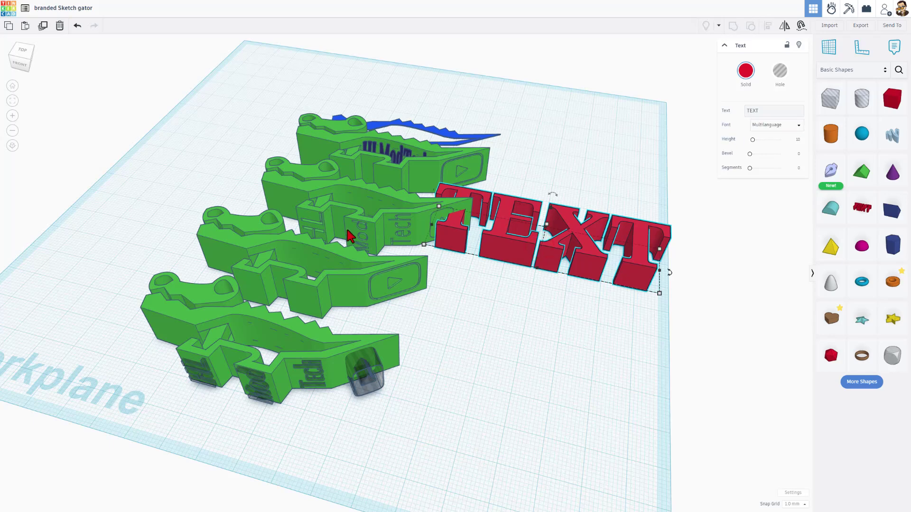
left_click(766, 126)
left_click(759, 147)
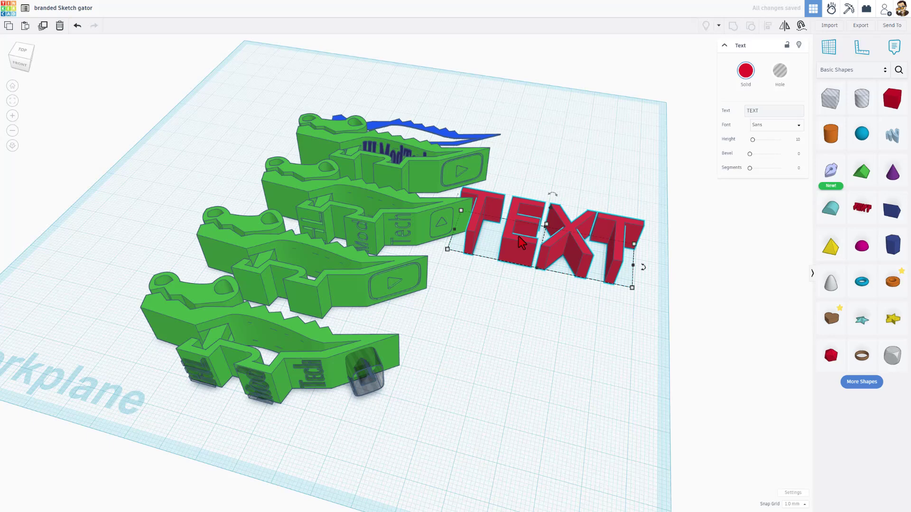
left_click(519, 237)
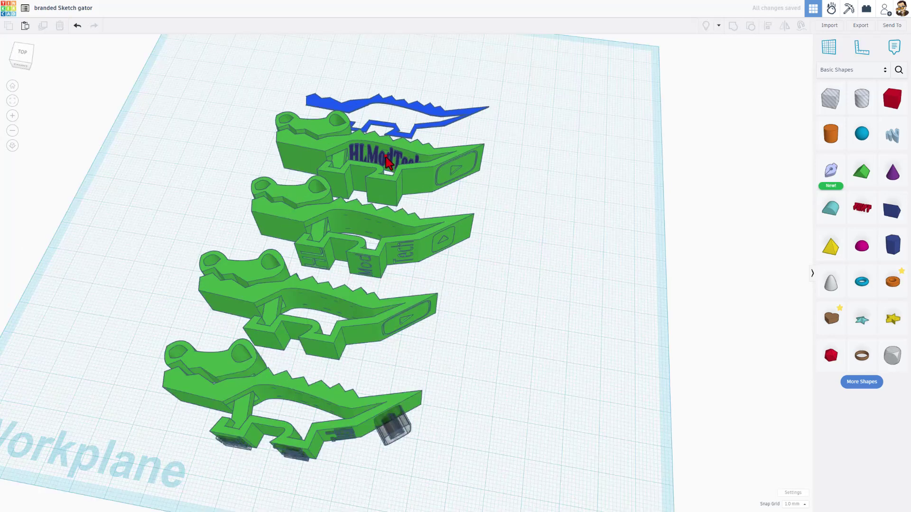
- Ungroup the HLModTech text under the back of the rearmost green gator
left_click(389, 164)
left_click(387, 160)
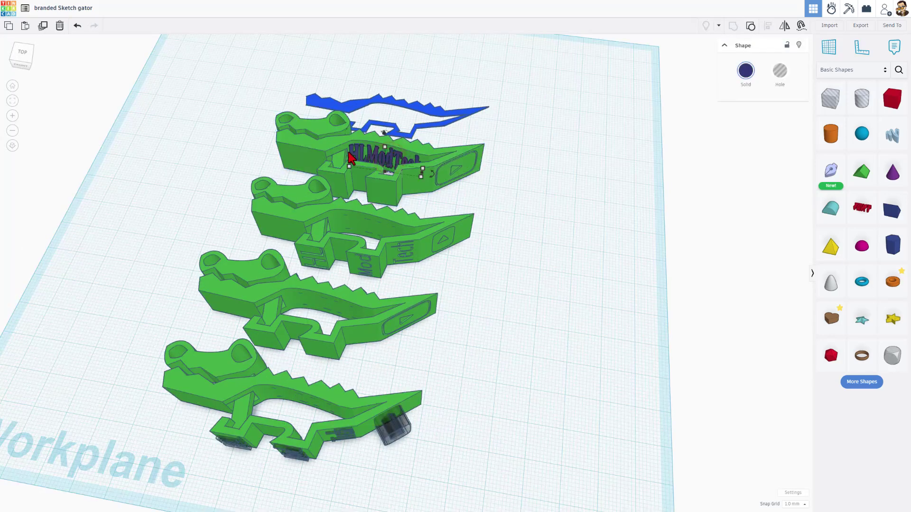
right_click_drag(366, 167, 417, 187)
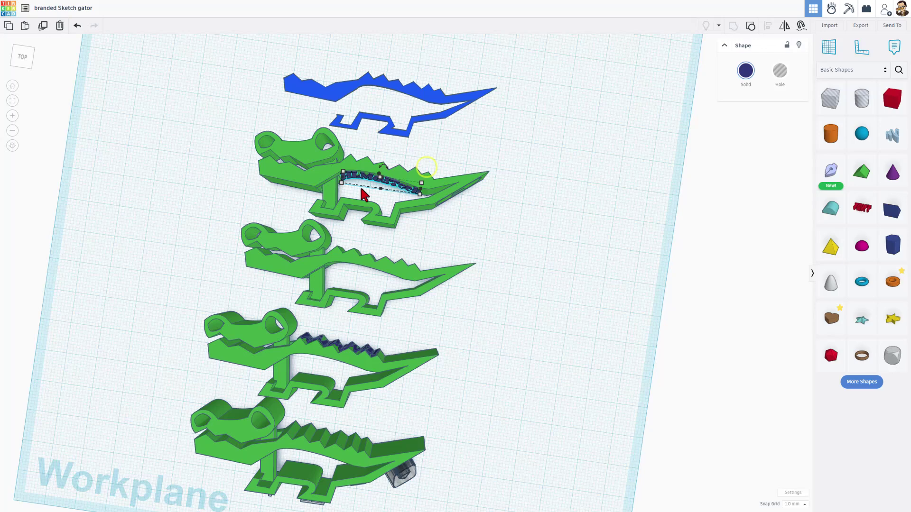
right_click_drag(479, 221, 454, 121)
right_click_drag(562, 195, 505, 197)
left_click(504, 196)
left_click(394, 170)
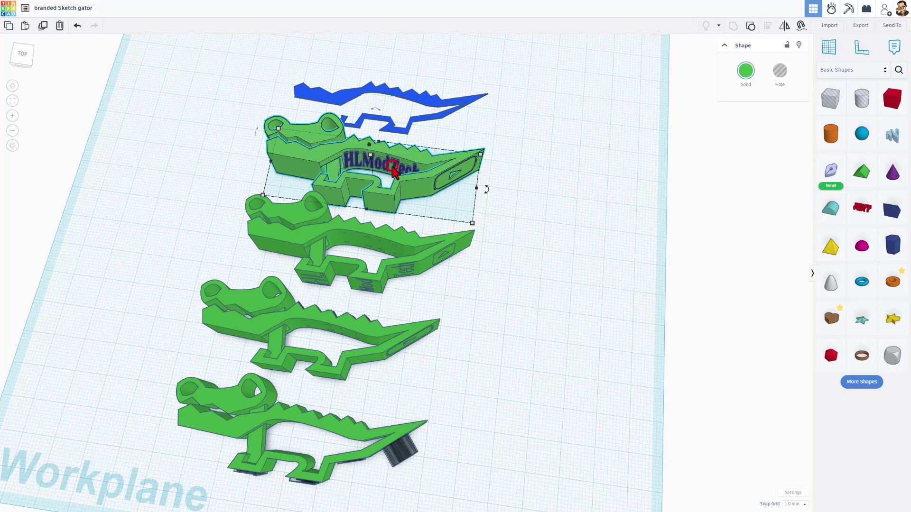
left_click(394, 170)
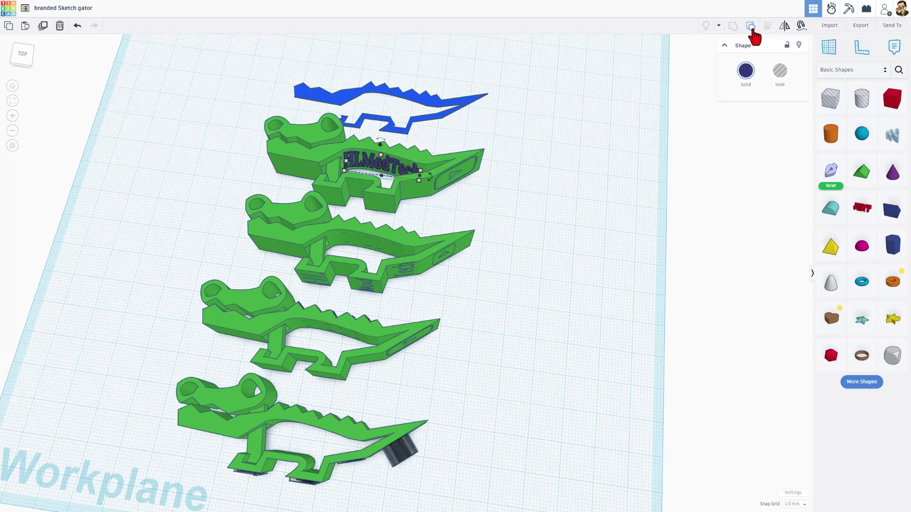
left_click(750, 26)
- Open the sketch of the hole around the HLModTech text, examine its outline and points, and finish the sketch
right_click_drag(625, 132, 482, 212)
scroll(398, 188, "up", 3)
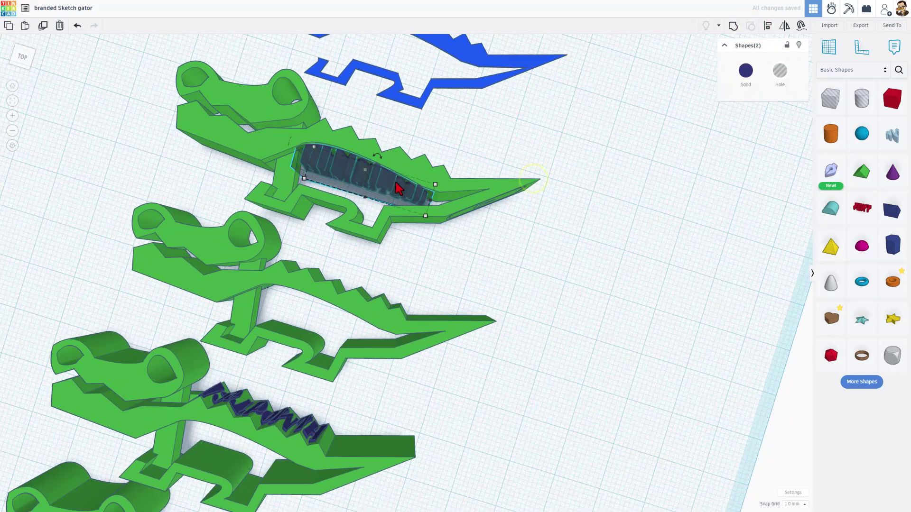
double_click(365, 185)
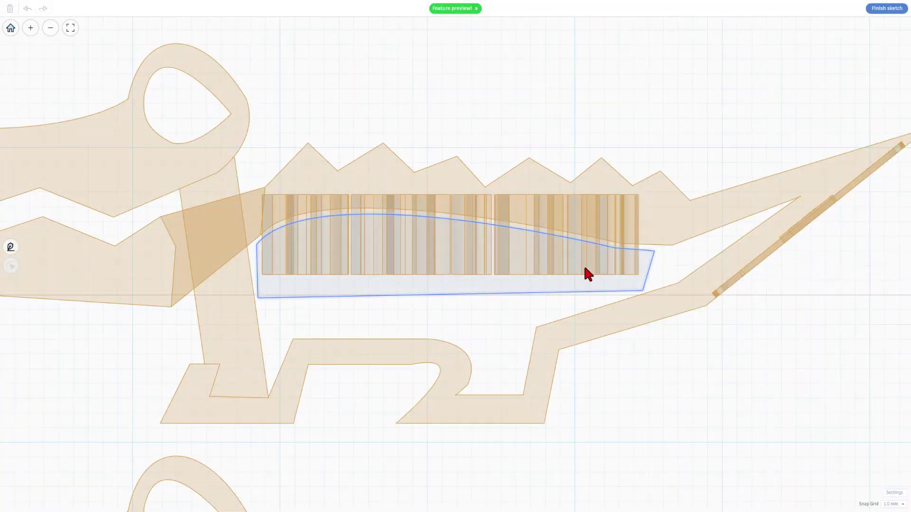
left_click(307, 276)
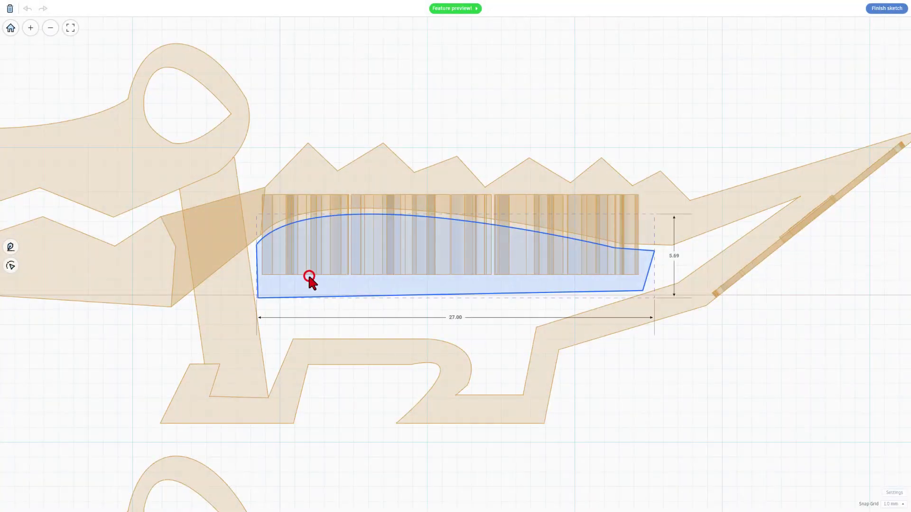
left_click(327, 272)
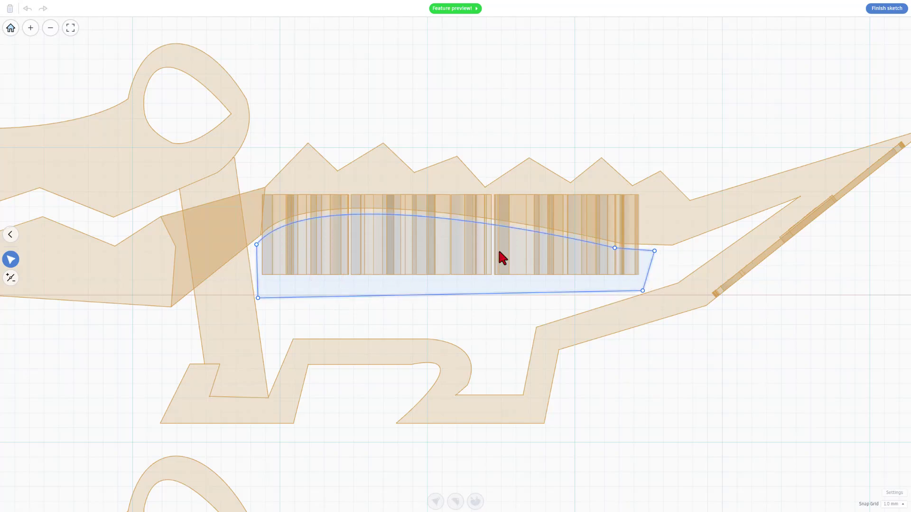
left_click(543, 117)
left_click(885, 9)
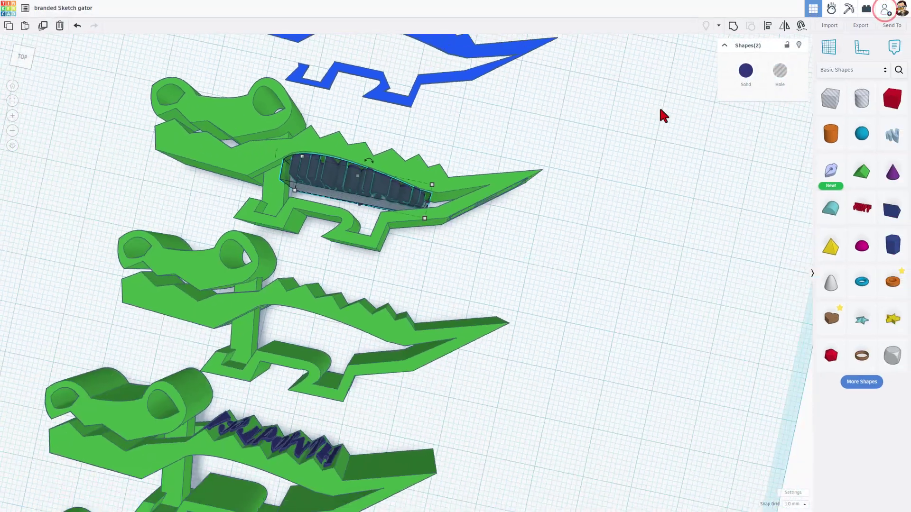
- Hide the sketched hole around the HLModTech text, and show all hidden shapes again
right_click_drag(612, 124, 442, 134)
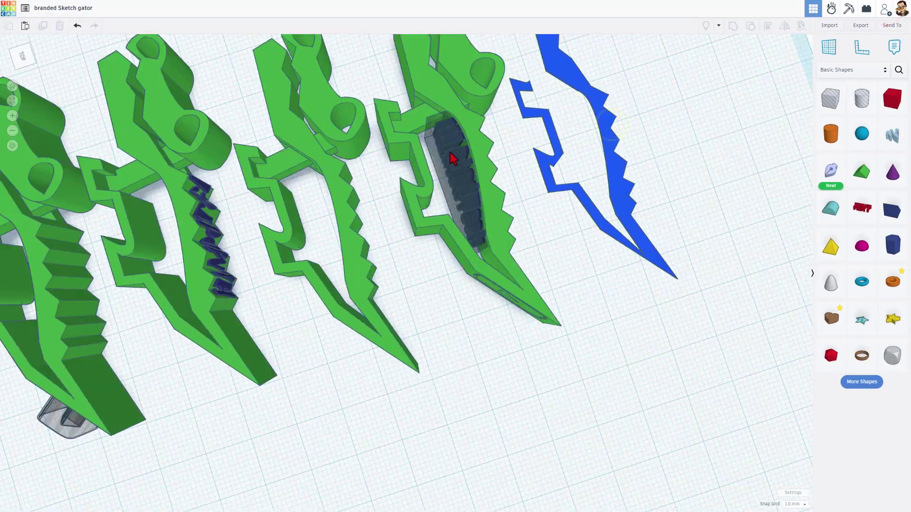
left_click(456, 185)
left_click(798, 45)
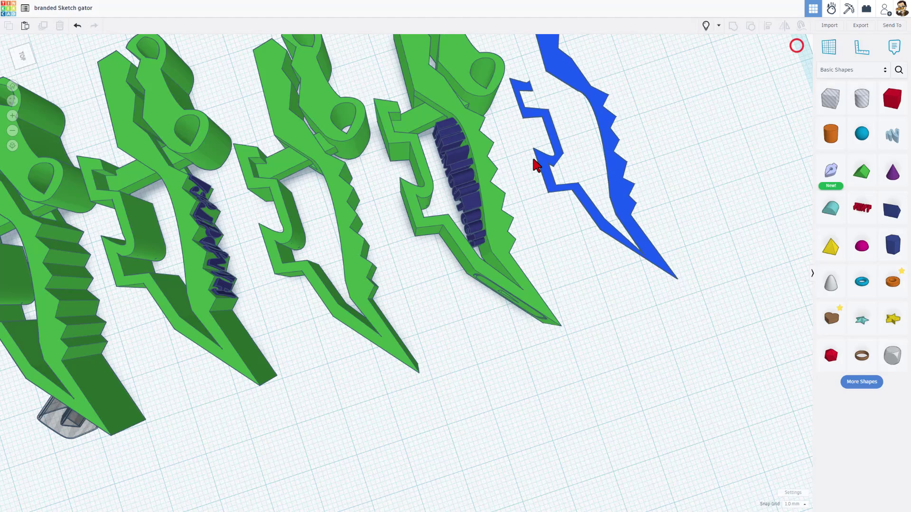
mouse_move(535, 163)
right_mouse_down()
mouse_move(631, 140)
mouse_move(546, 172)
mouse_move(602, 166)
mouse_move(667, 54)
right_mouse_up()
left_click(705, 24)
left_click(486, 147)
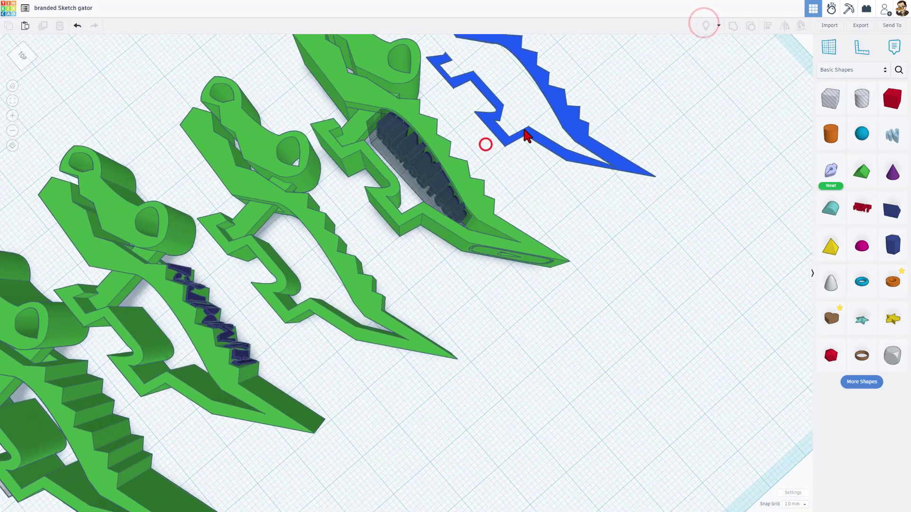
- Group the HLModTech text with its sketched hole and deselect the result
mouse_move(525, 133)
right_mouse_down()
mouse_move(459, 156)
mouse_move(429, 197)
right_mouse_up()
left_click_drag(427, 191, 450, 181)
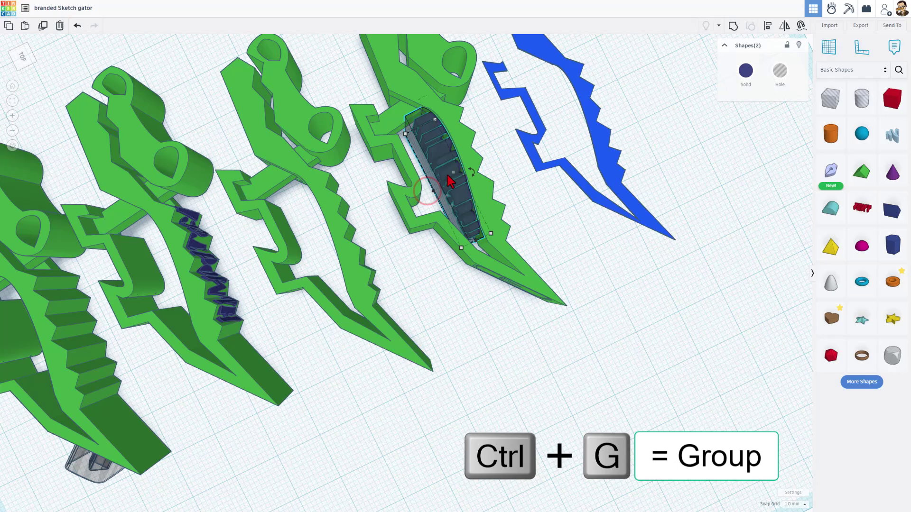
key("ctrl+g")
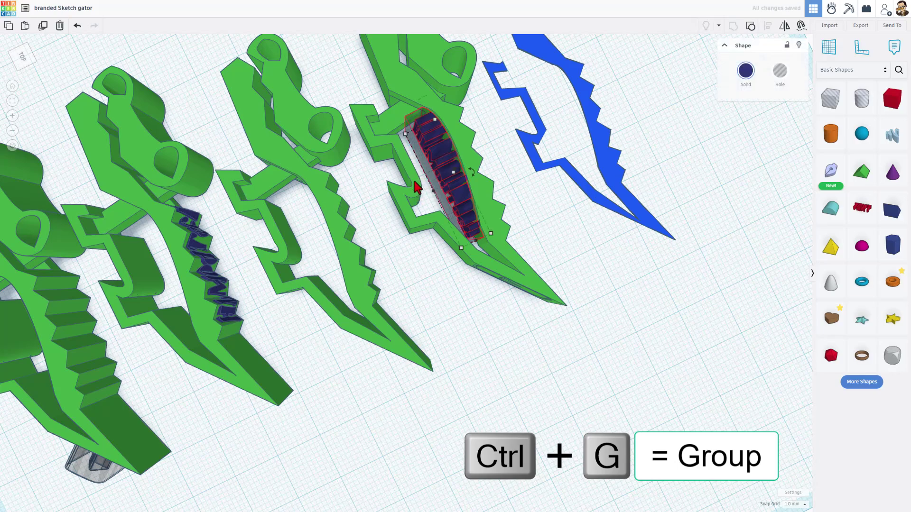
right_click_drag(416, 188, 311, 192)
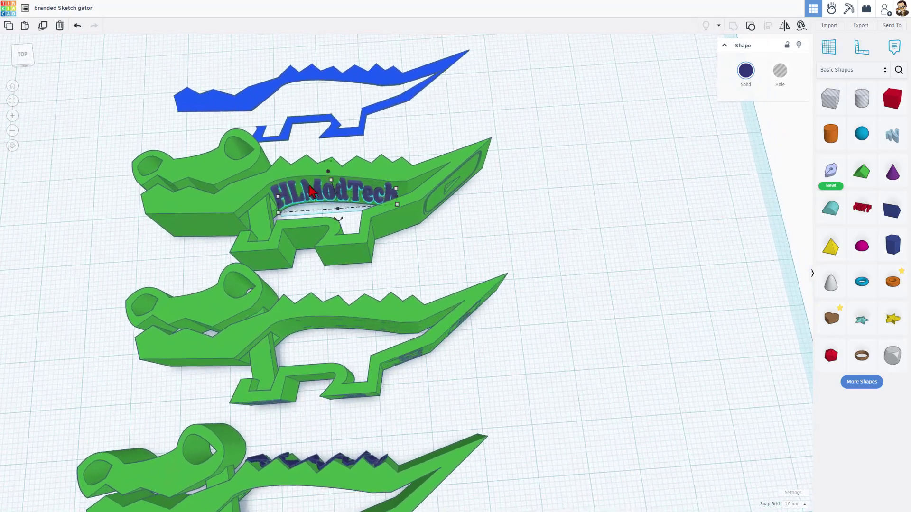
right_click_drag(403, 246, 656, 197)
left_click(657, 197)
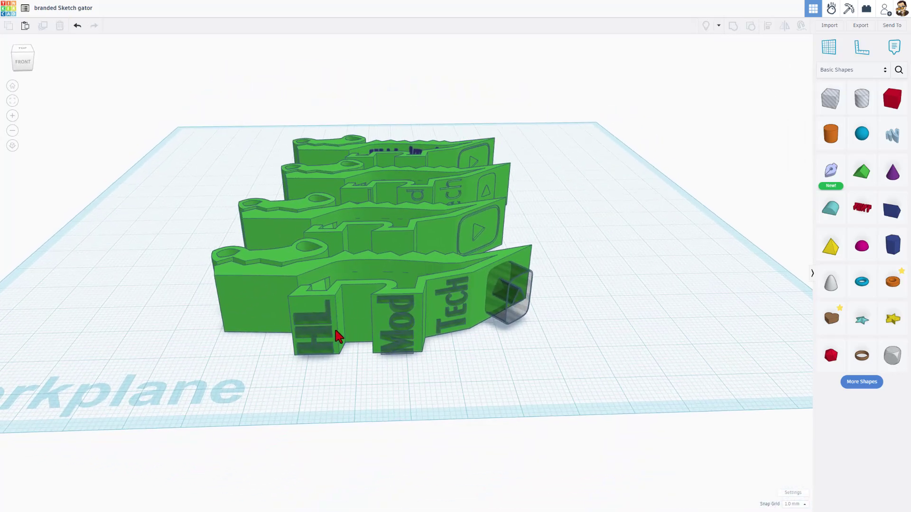
- Search the community shapes for "custin" and place the custom font text shape at the back of the workplane
left_click(327, 327)
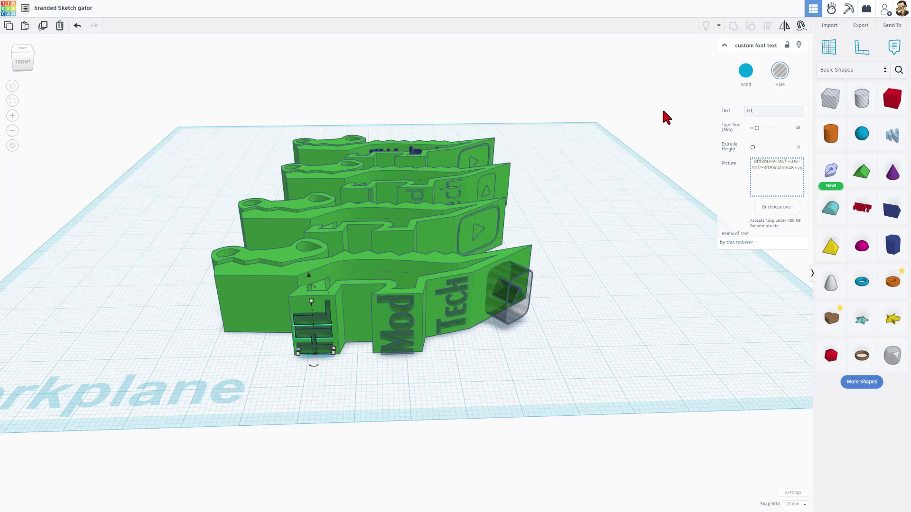
left_click(896, 69)
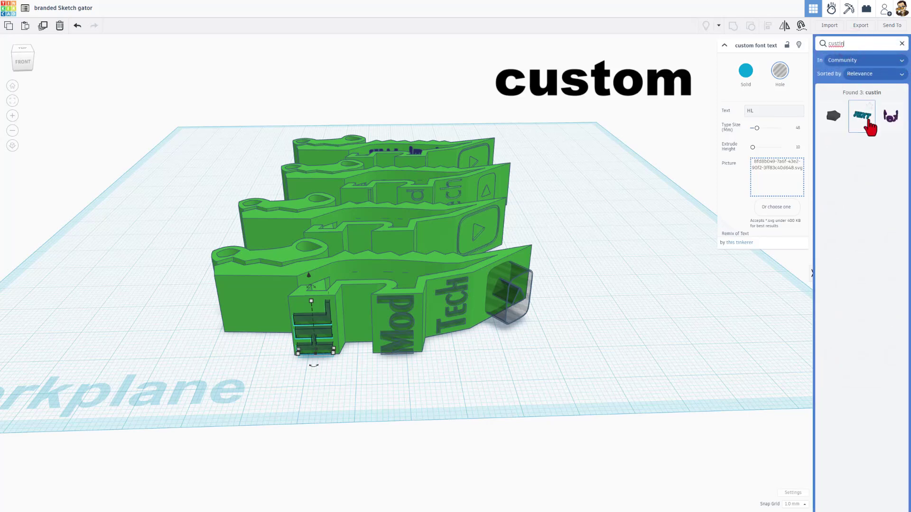
left_click_drag(871, 126, 196, 147)
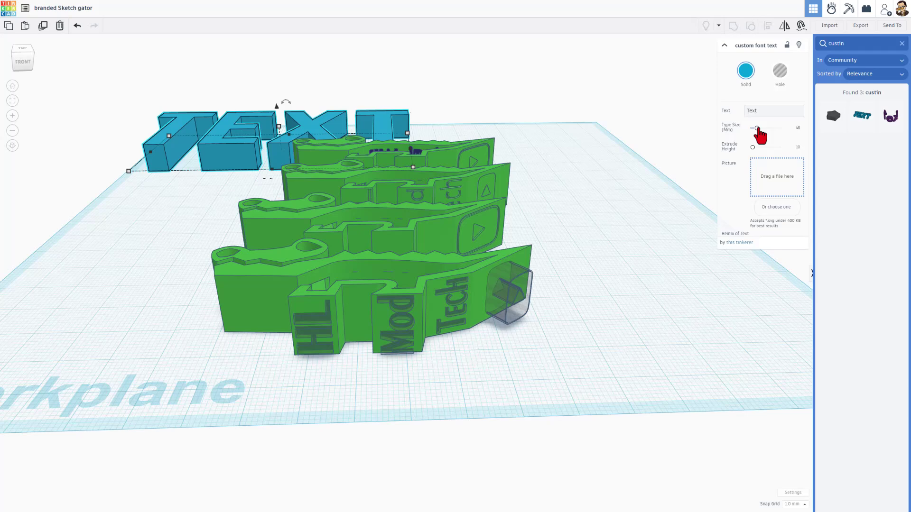
right_click_drag(599, 178, 612, 192)
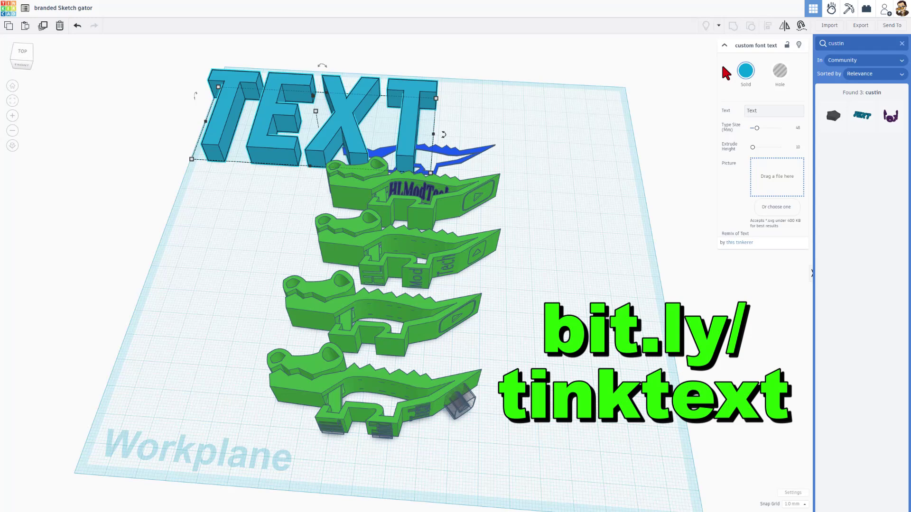
right_click_drag(553, 102, 567, 108)
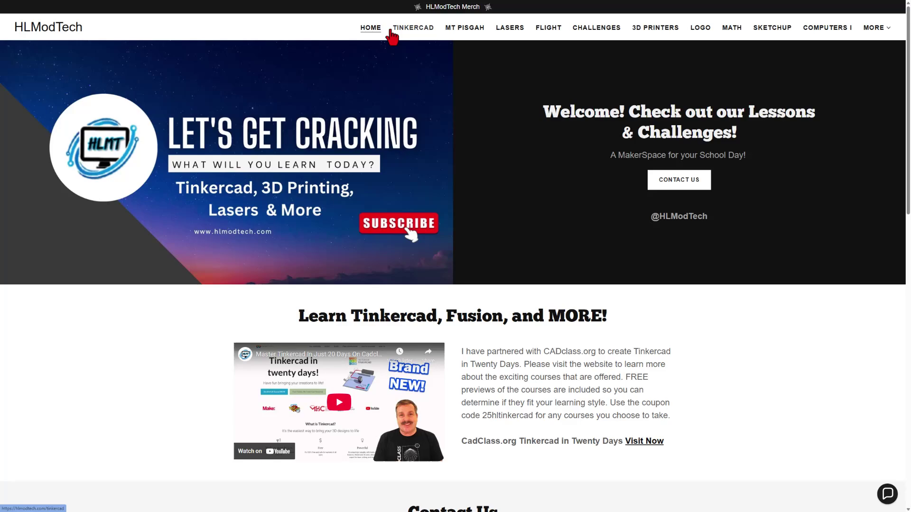
- Open the Tinkercad page of the HLModTech website
left_click(413, 34)
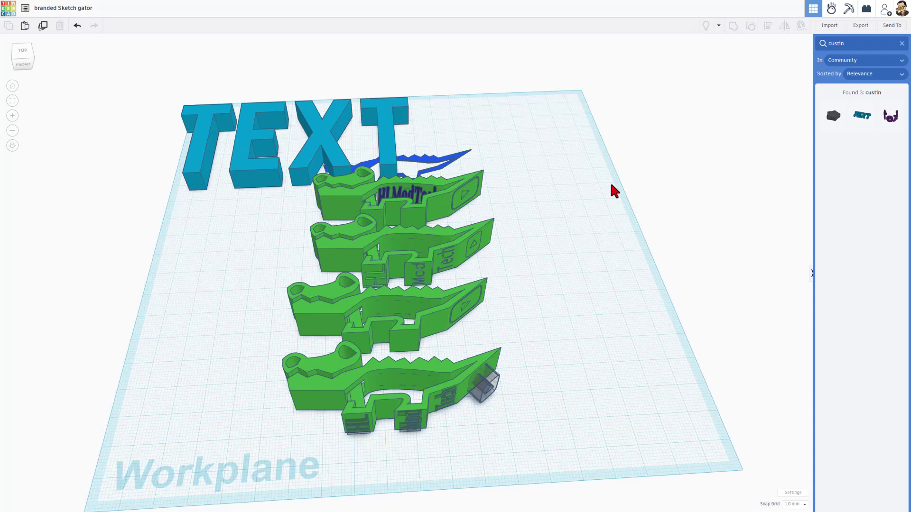
- Load Rainer.svg from the tinkfonts folder in Downloads as the font of the custom text shape
left_click(315, 143)
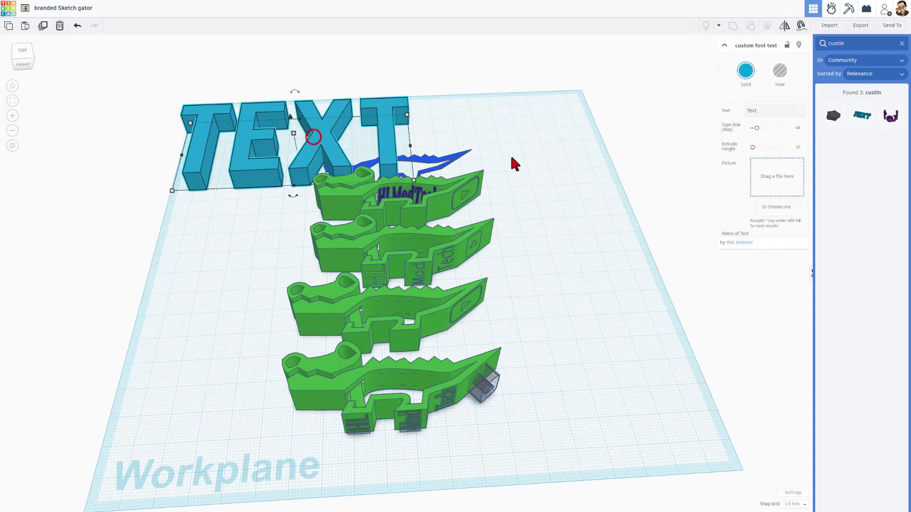
left_click(764, 208)
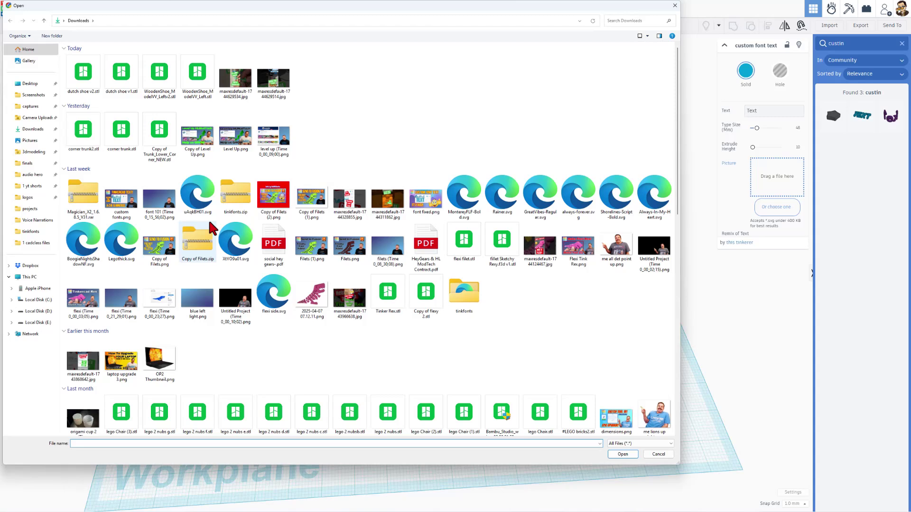
double_click(475, 300)
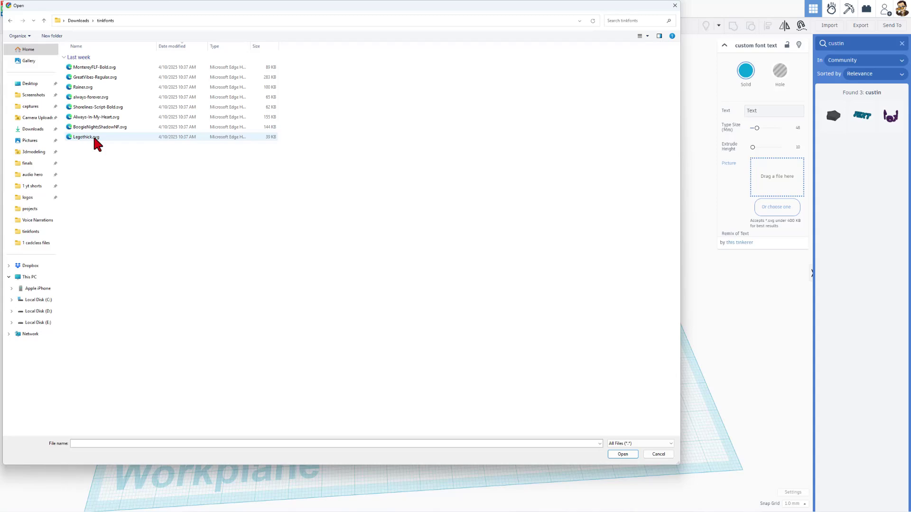
double_click(84, 87)
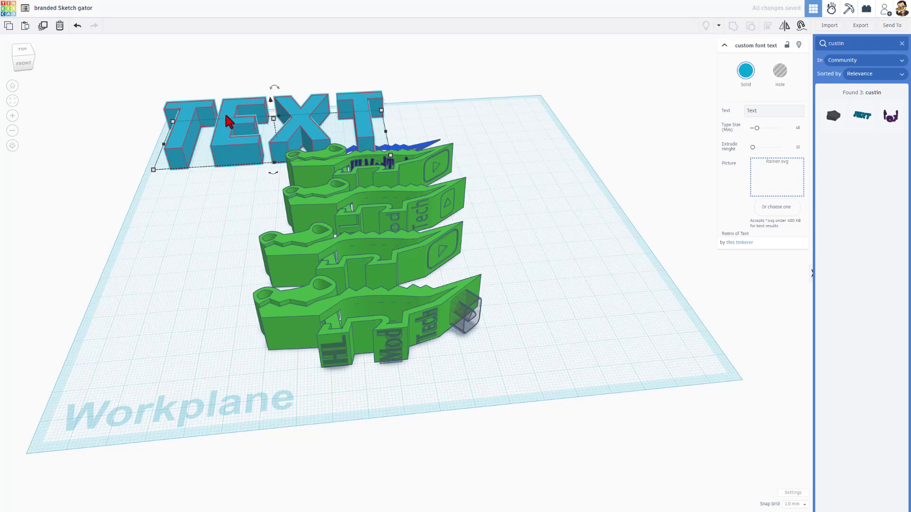
right_click_drag(209, 197, 208, 152)
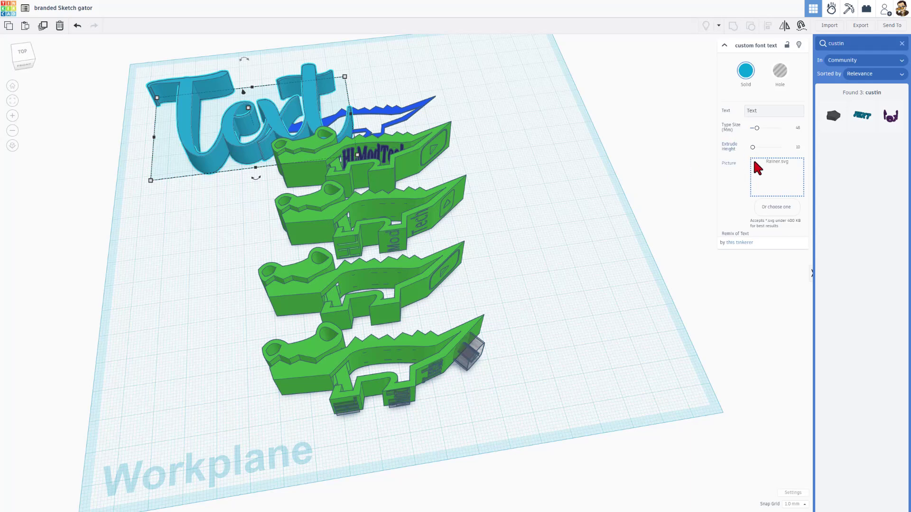
- Change the wording of the Rainer font text to HL
double_click(755, 112)
type("H")
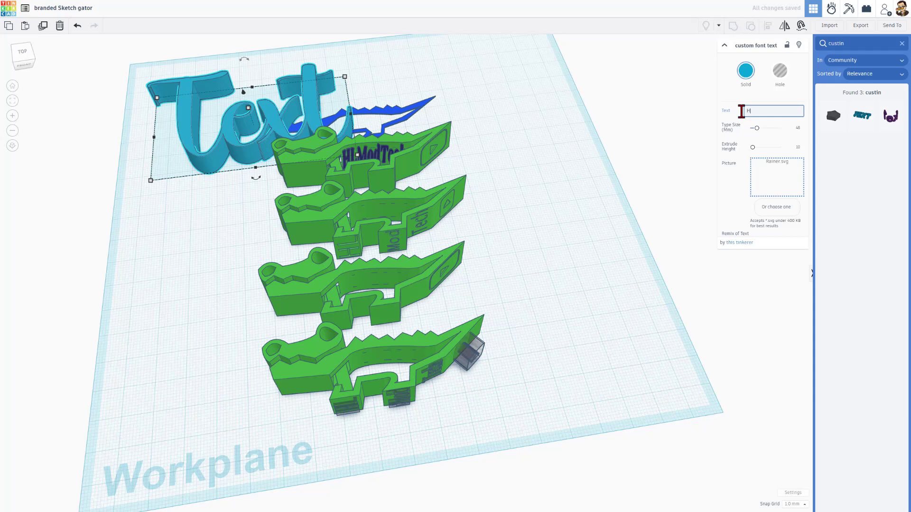
type("I")
right_click_drag(644, 224, 332, 374)
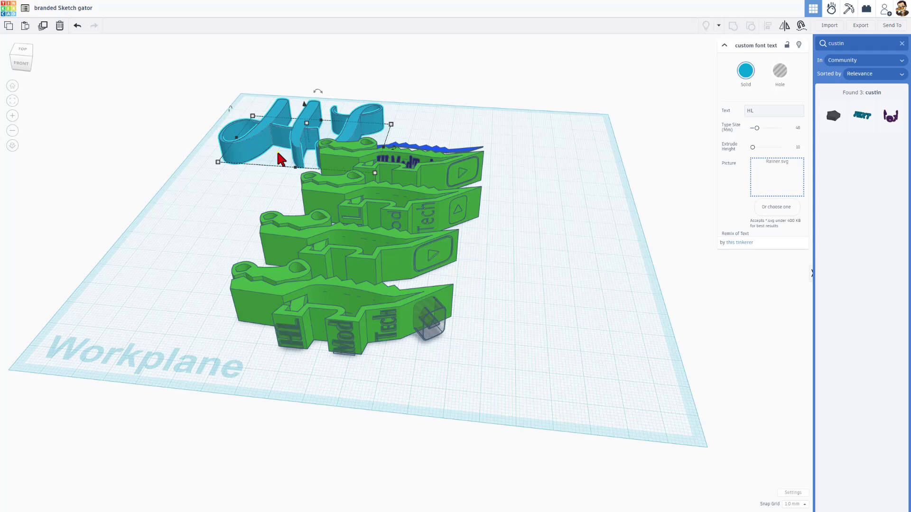
- Move the HL text to the back-left corner of the workplane, clear of the gators, and deselect it
right_click_drag(280, 159, 266, 189)
left_click_drag(268, 124, 291, 119)
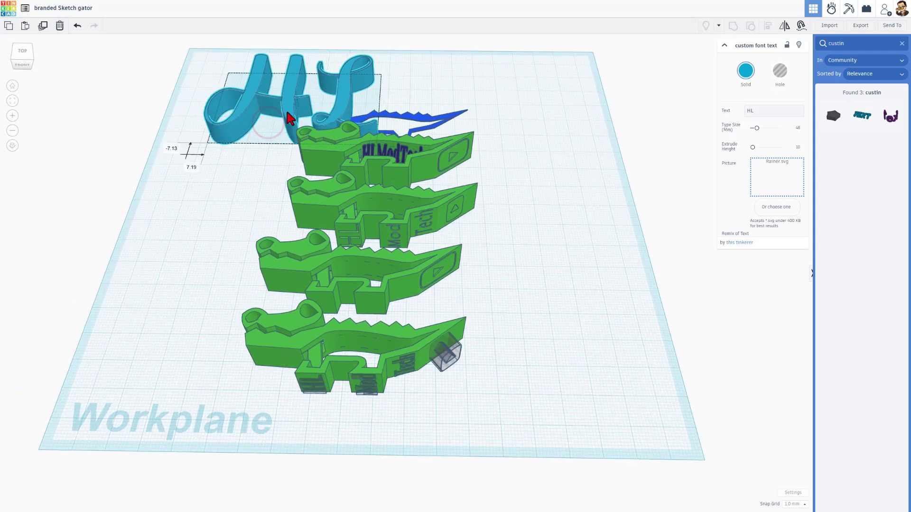
right_click_drag(304, 122, 274, 123)
left_click_drag(302, 119, 266, 106)
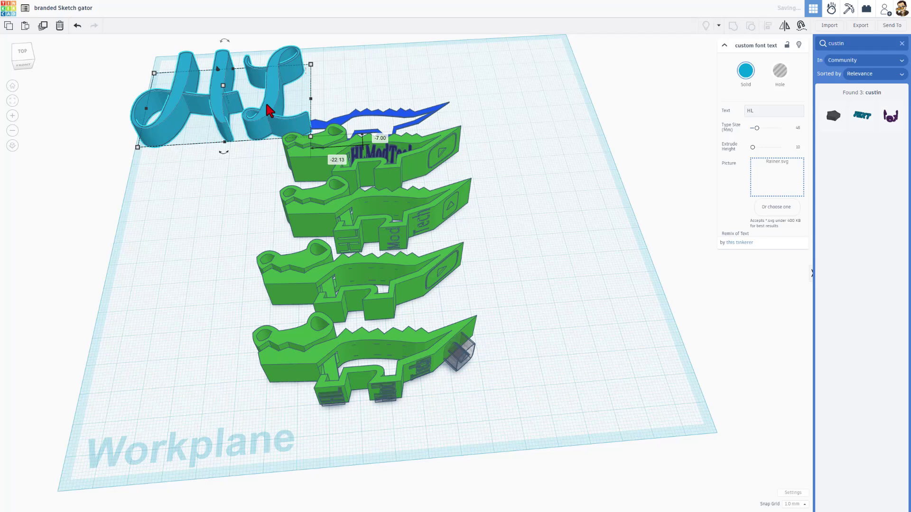
left_click(382, 86)
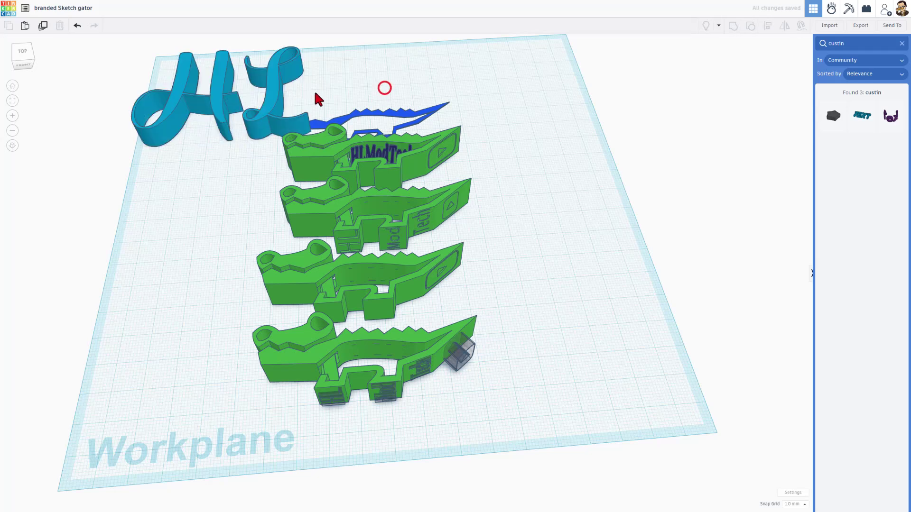
- Place another custom font text shape at the back-right of the workplane and load GreatVibes-Regular.svg as its font
left_click(278, 97)
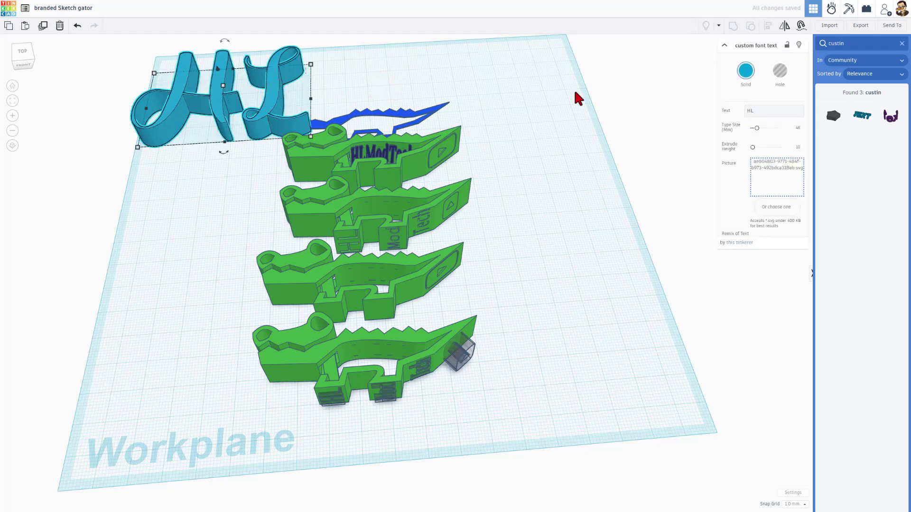
left_click_drag(861, 116, 435, 75)
left_click_drag(782, 190, 773, 179)
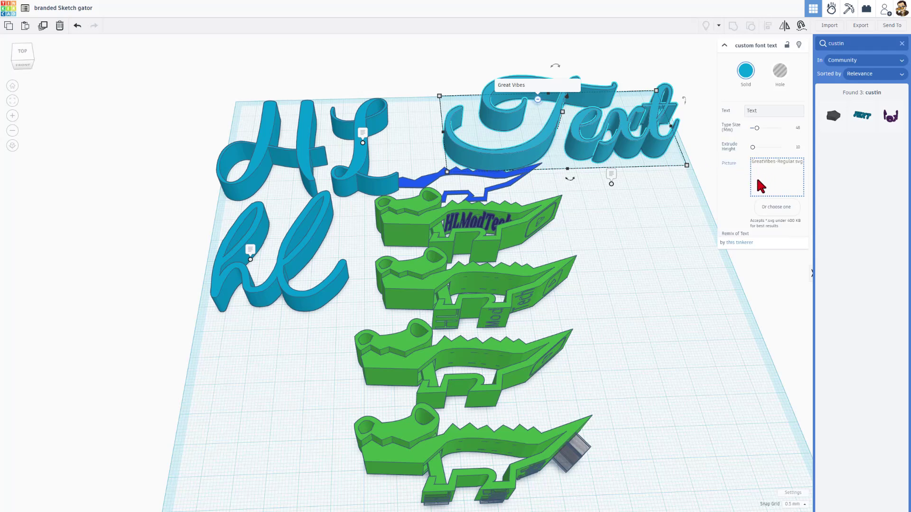
- Read the font notes on the HL and Great Vibes texts, and place a duplicate of the Great Vibes text in front of the original
left_click(351, 167)
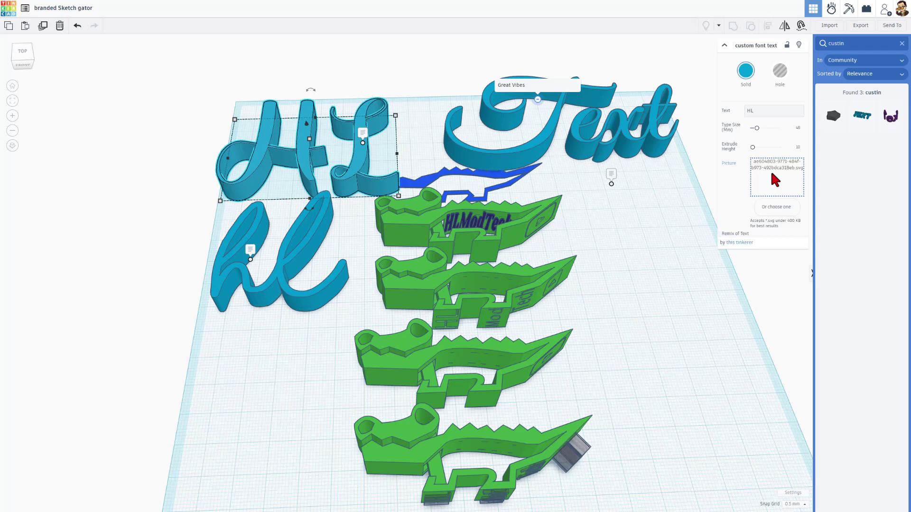
left_click(363, 135)
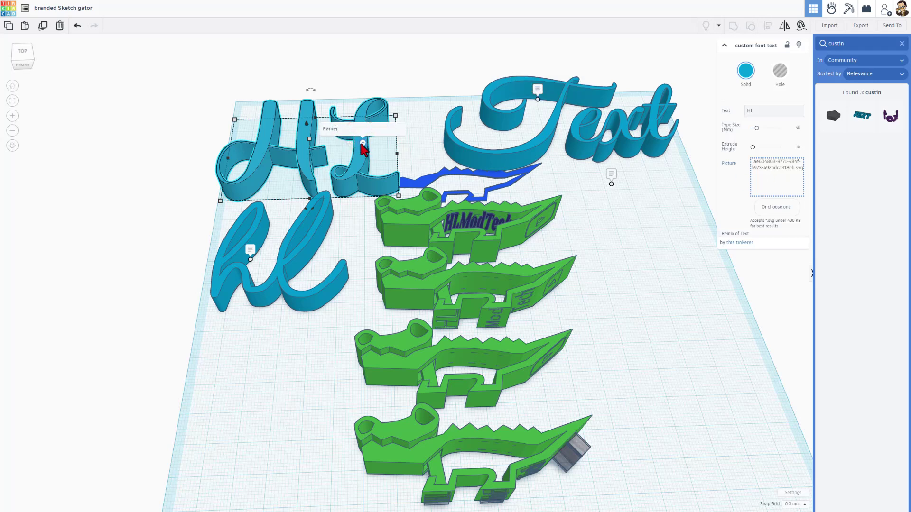
left_click(535, 90)
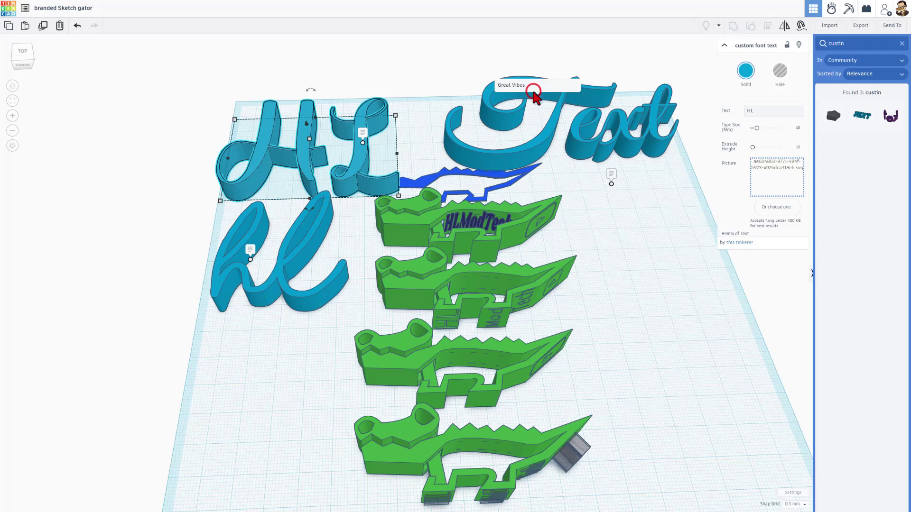
left_click(535, 90)
left_click(588, 151)
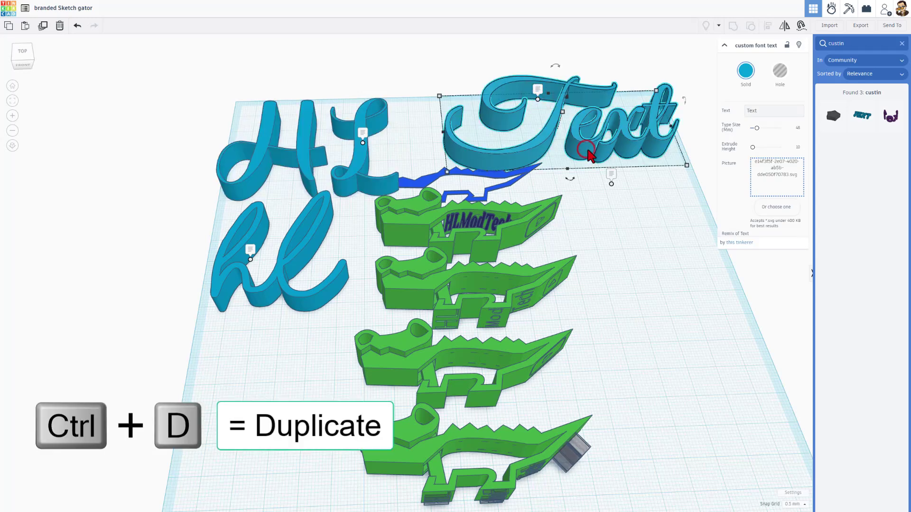
key("ctrl+d")
left_click_drag(596, 177, 641, 334)
right_click_drag(641, 334, 518, 393)
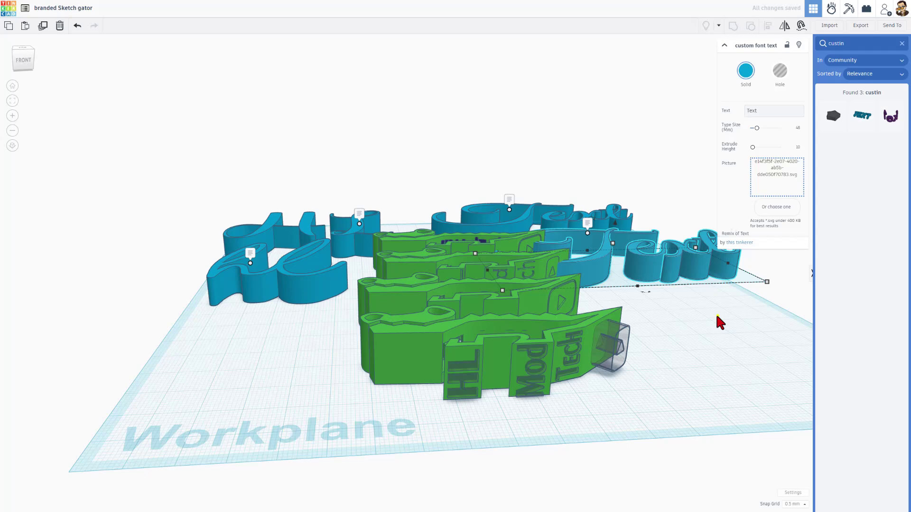
right_click_drag(715, 312, 714, 273)
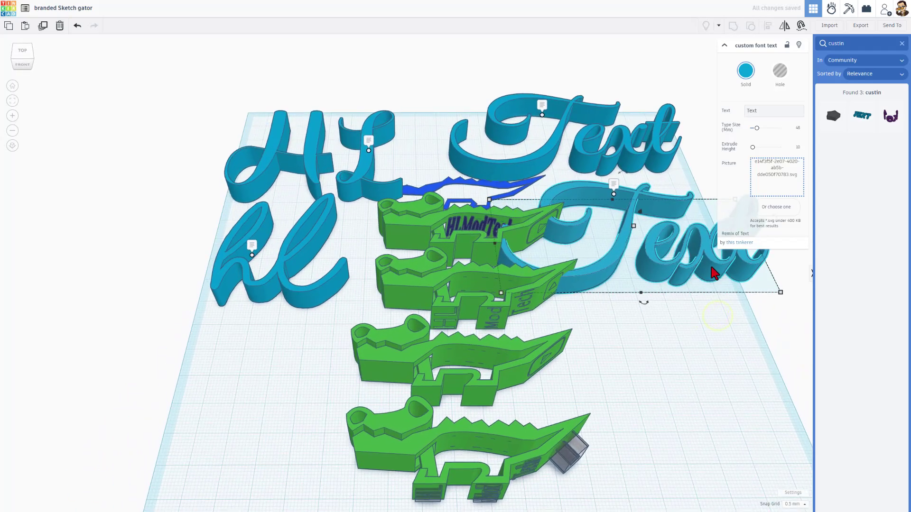
- Load MontereyFLF-Bold.svg from the tinkfonts folder as the font of the duplicated text
left_click(583, 147)
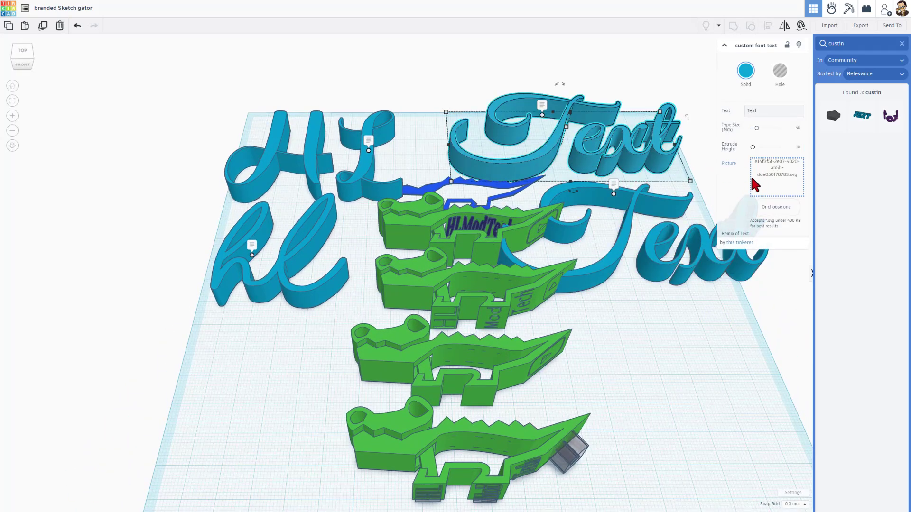
mouse_move(629, 294)
right_mouse_down()
mouse_move(648, 279)
mouse_move(638, 294)
right_mouse_up()
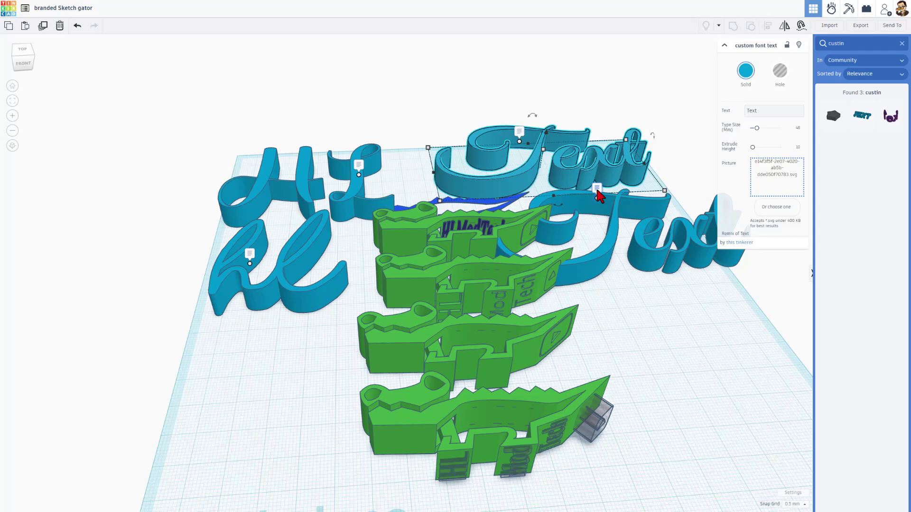
left_click(584, 237)
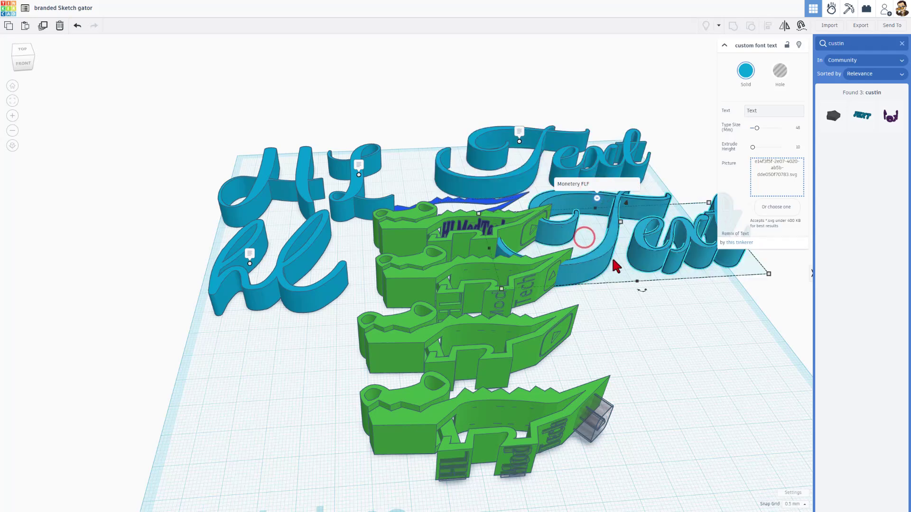
left_click(603, 258)
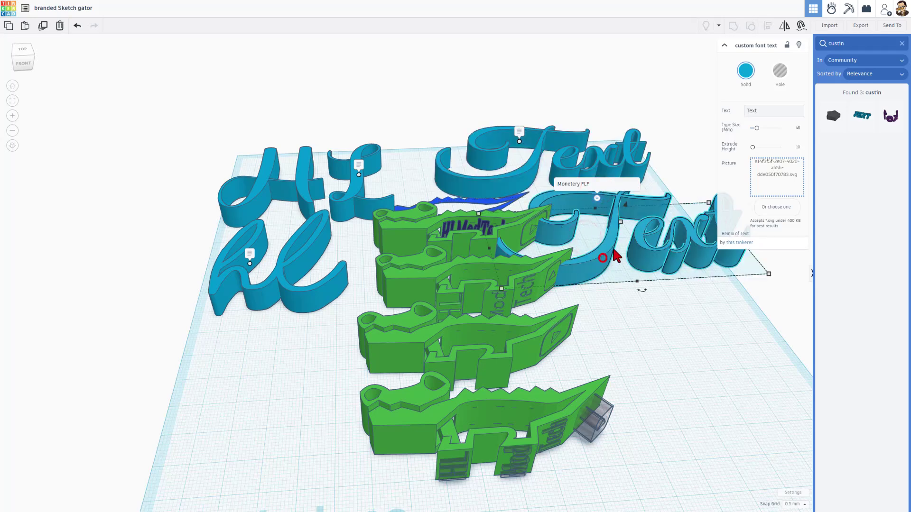
left_click(769, 208)
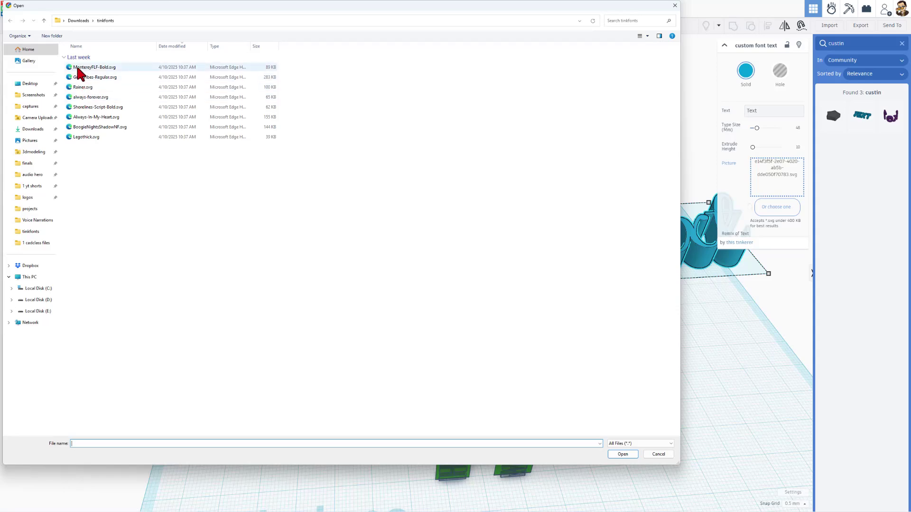
double_click(78, 67)
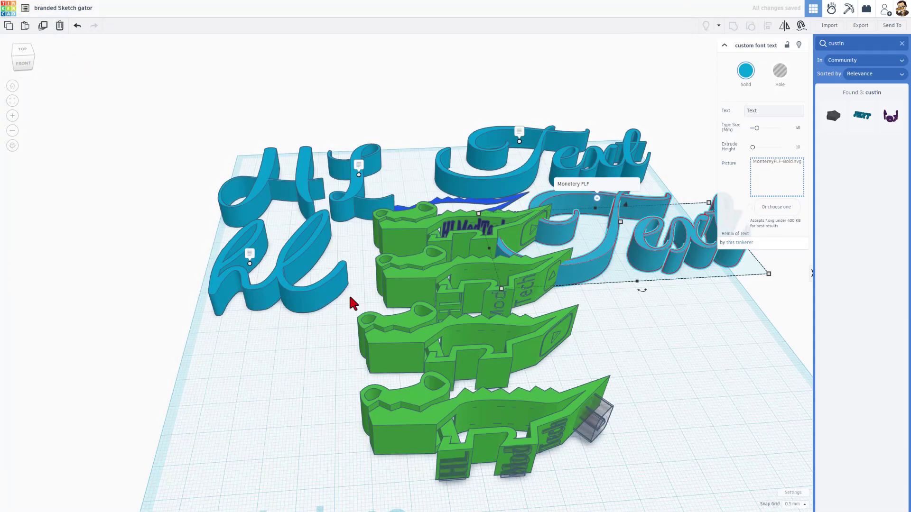
- Read the font note on the lowercase hl text and change the wording of the Monterey text to HL
left_click(250, 256)
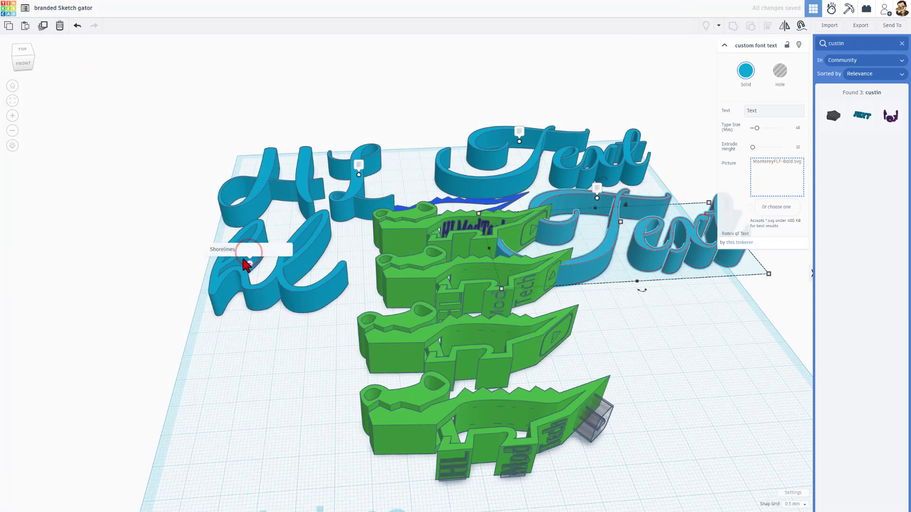
left_click(250, 261)
right_click_drag(316, 263, 288, 196)
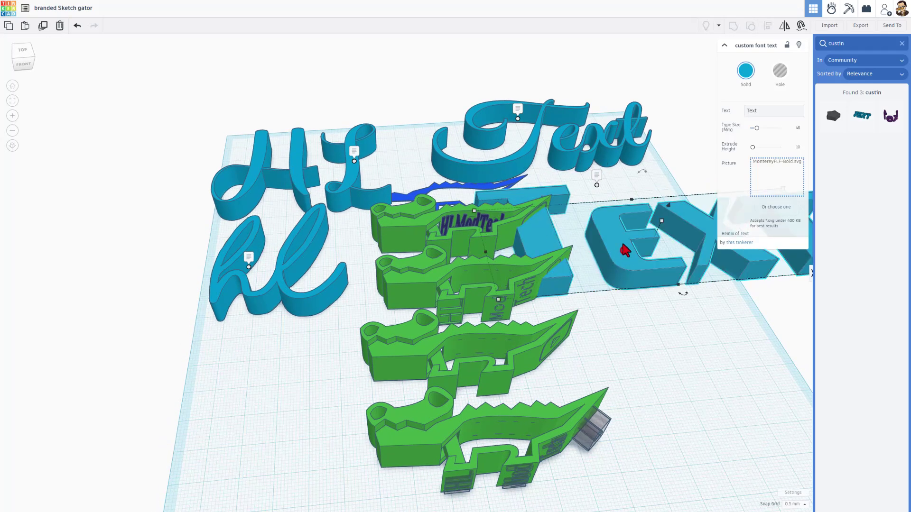
double_click(756, 111)
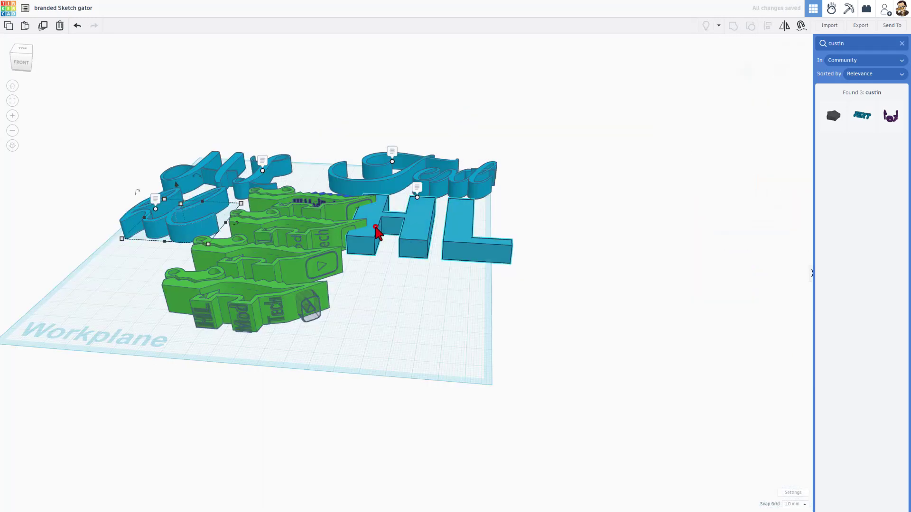
- Cruise the Monterey HL text onto the side face of the front gator's head so that it stands upright
left_click(397, 297)
left_click(417, 229)
key("c")
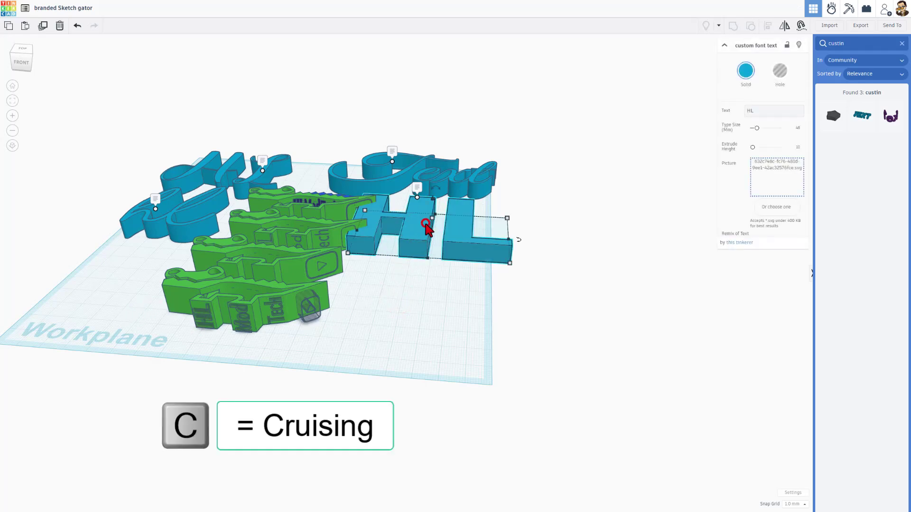
left_click_drag(425, 228, 182, 290)
right_click_drag(140, 299, 183, 183)
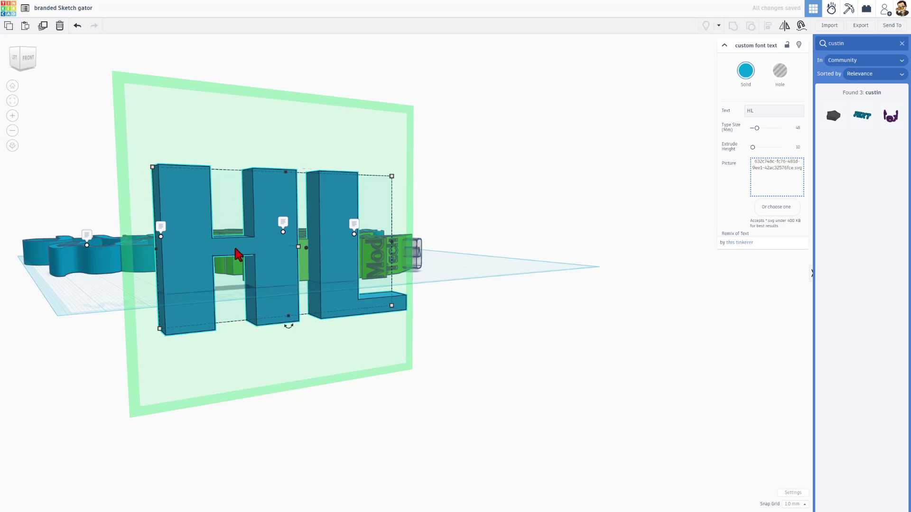
- Rotate the HL text -90° on the gator's face and shrink it about its center to about 15.4 mm tall
left_click_drag(284, 326, 345, 262)
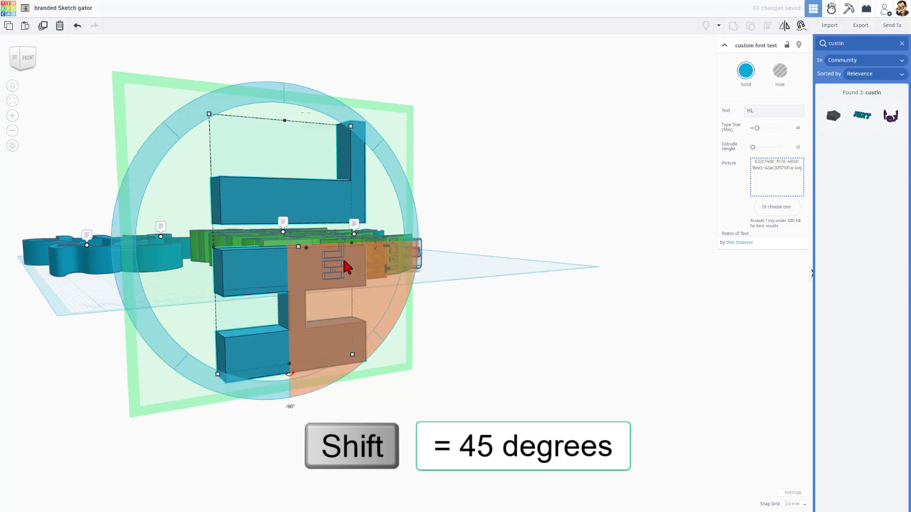
left_click(486, 233)
right_click_drag(451, 228, 217, 233)
left_click(198, 214)
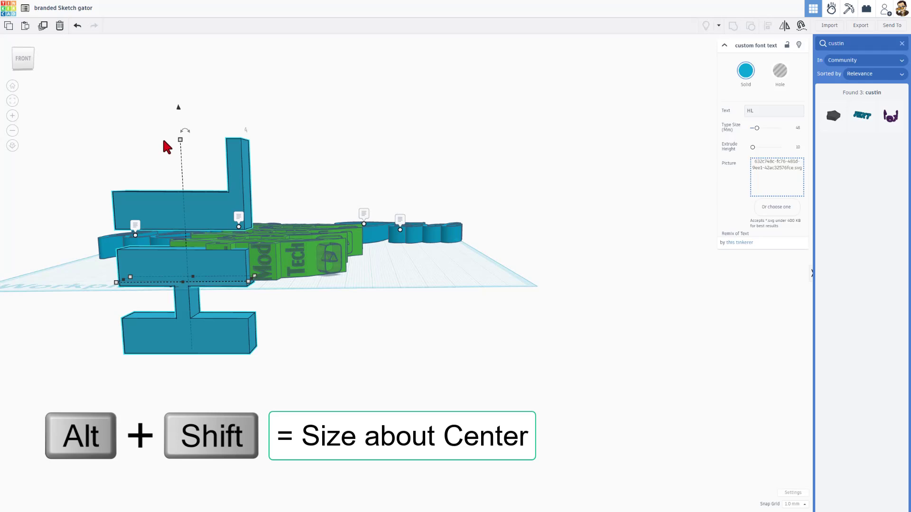
left_click_drag(180, 139, 195, 231, "alt+shift")
key("f")
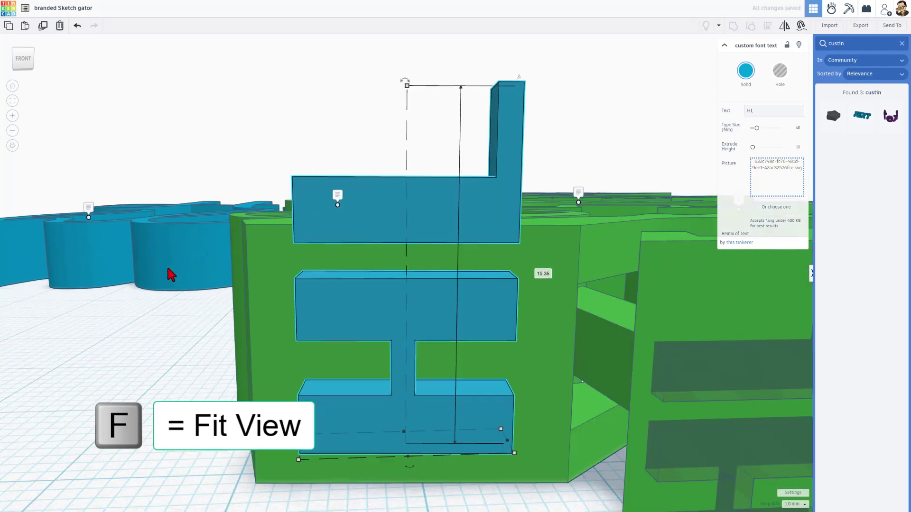
- Set the workplane on the side face of the front gator's head and select the HL text
mouse_move(135, 338)
right_mouse_down()
mouse_move(342, 346)
mouse_move(228, 340)
mouse_move(300, 351)
mouse_move(270, 336)
mouse_move(280, 357)
right_mouse_up()
left_click(281, 364)
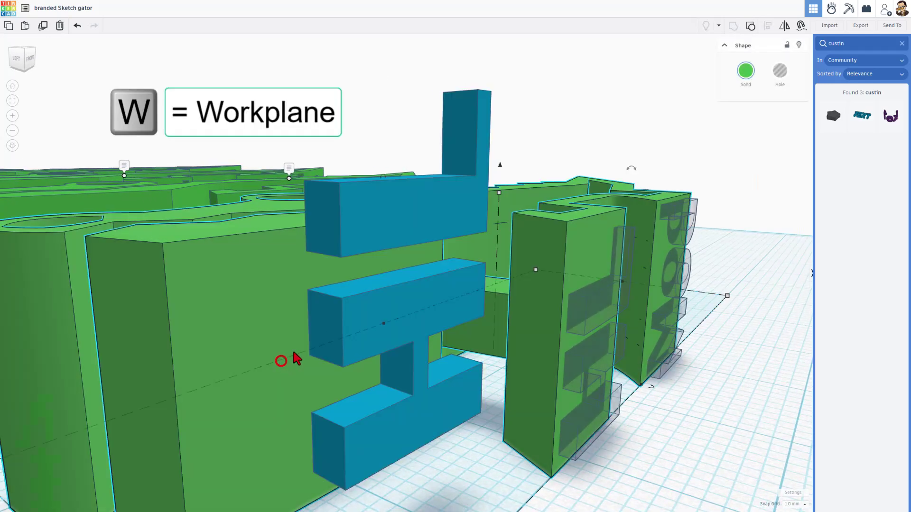
left_click(332, 328)
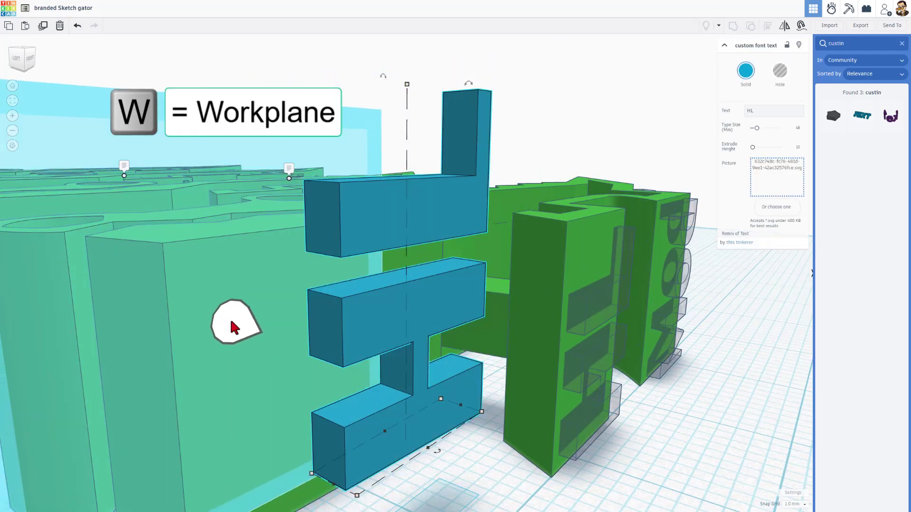
left_click(242, 320)
left_click(343, 321)
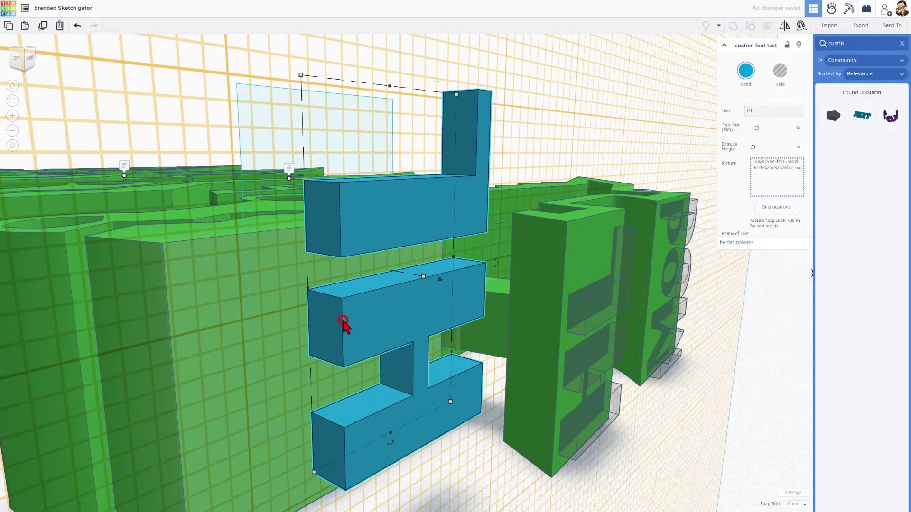
- Drop the HL text onto the workplane on the front gator's head and nudge it into position over the side face
key("d")
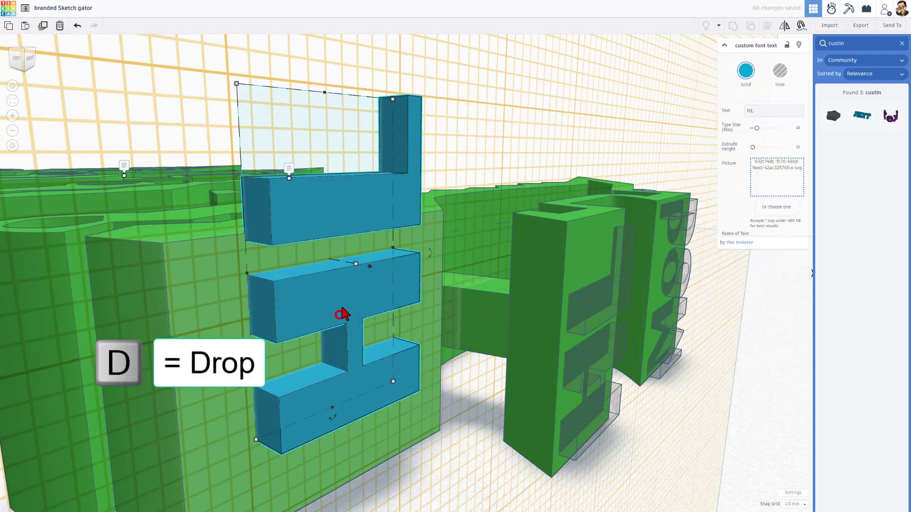
left_click_drag(350, 228, 361, 290)
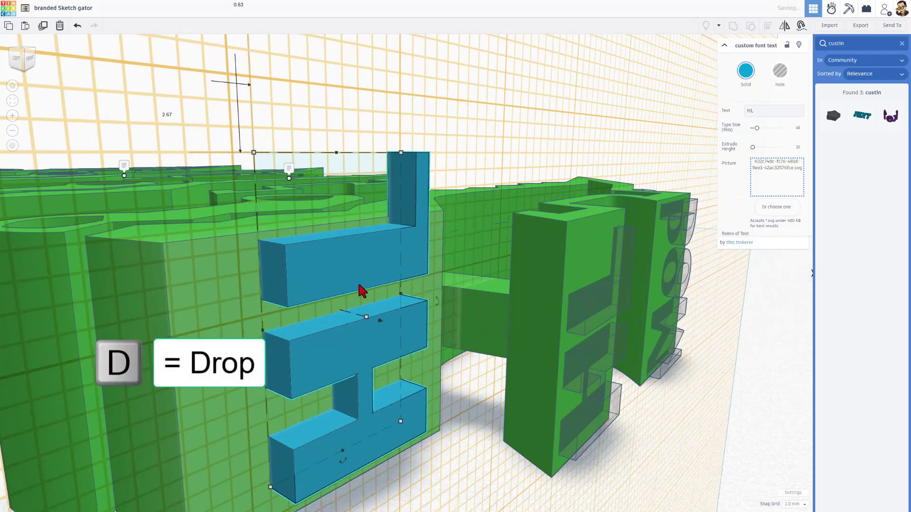
key("Up")
key("Up")
key("Up")
key("Up")
key("Up")
key("Up")
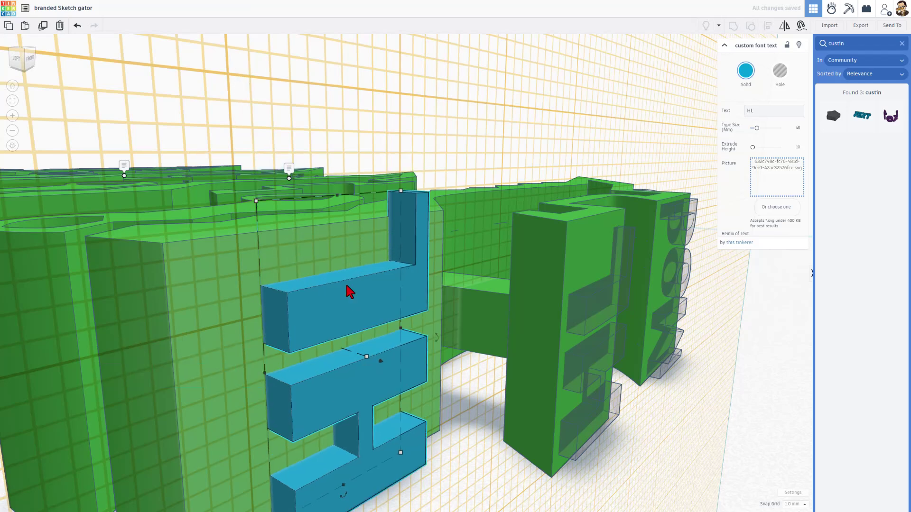
key("Down")
key("Down")
key("Down")
key("Down")
key("Down")
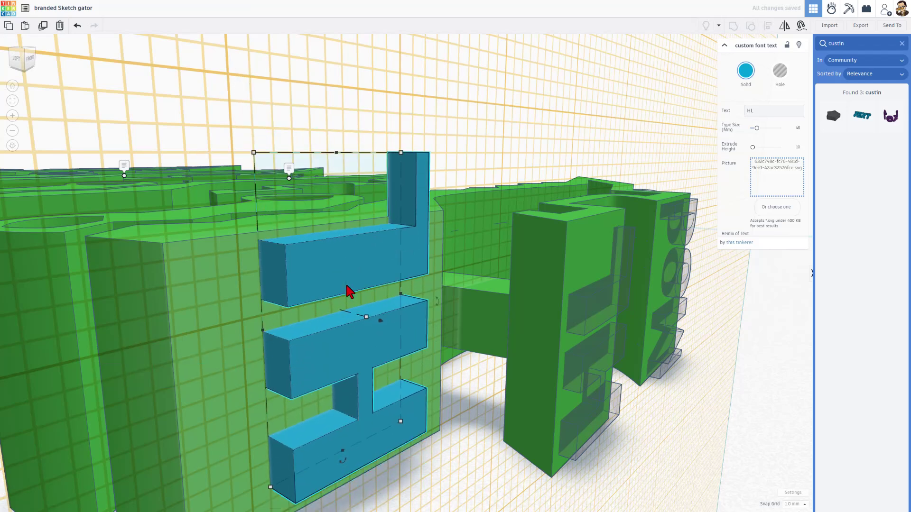
key("Down")
key("Down")
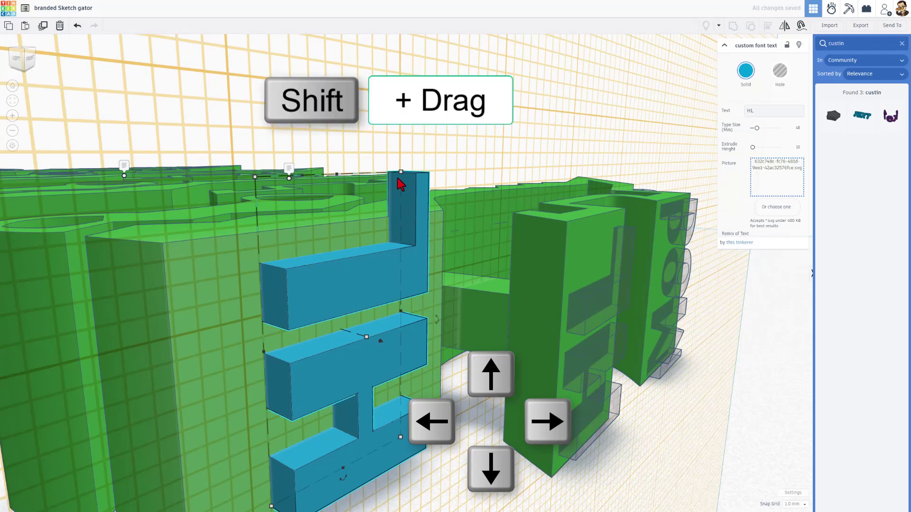
- Shrink the HL text proportionally so that it fits within the side face of the front gator's head
left_click_drag(404, 178, 367, 238, "shift")
right_click_drag(367, 239, 178, 350)
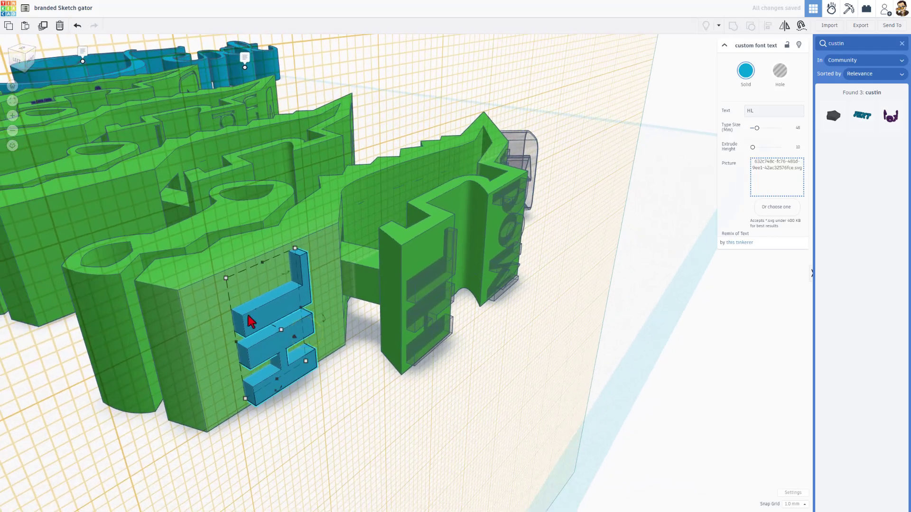
- Turn the HL text into a hole and sink it one snap step into the head's face with the snap grid at 0.5 mm
left_click(780, 71)
left_click(791, 503)
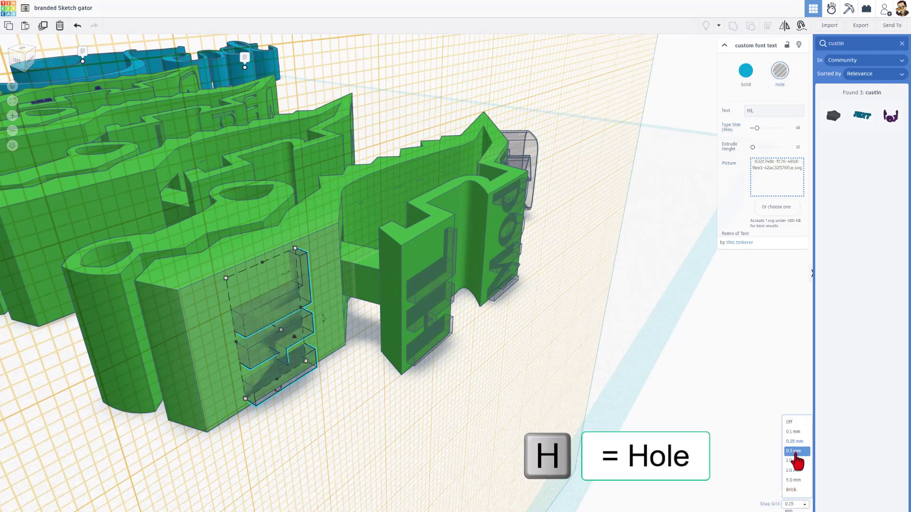
left_click(795, 451)
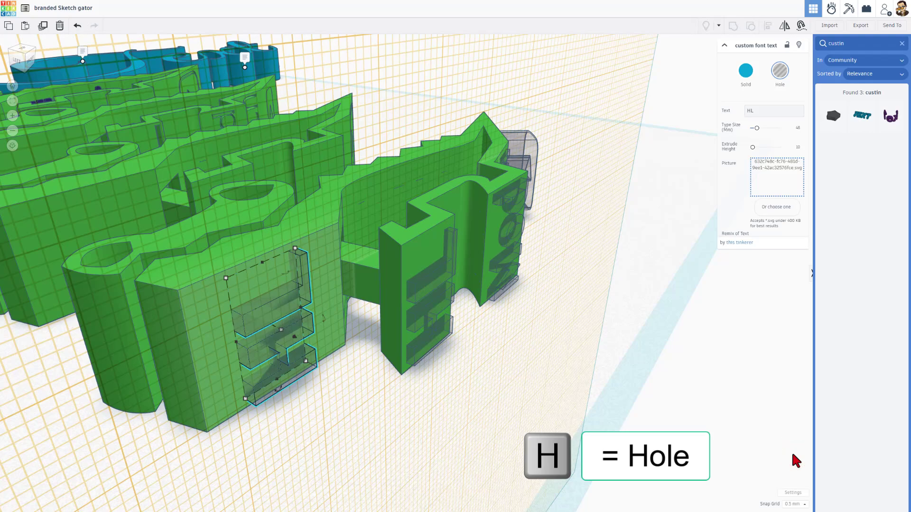
key("ctrl+Down")
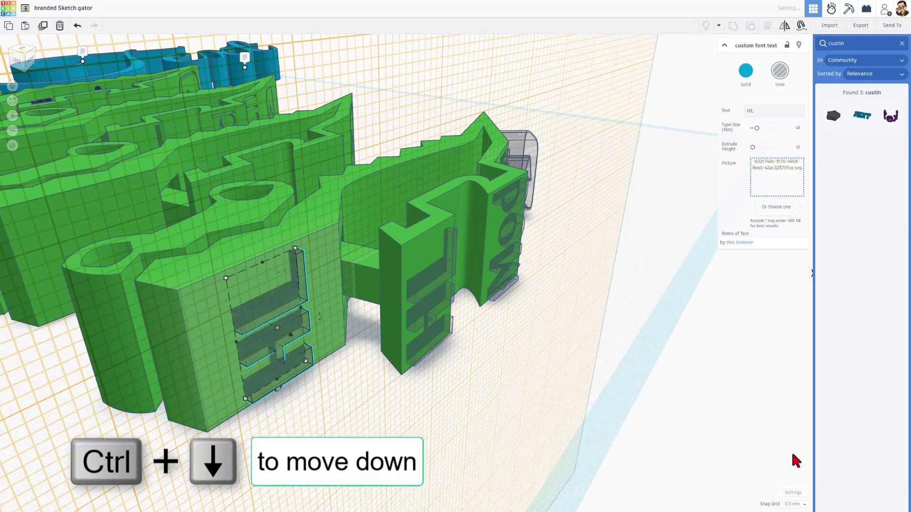
- Deselect the HL hole and return the workplane from the gator's head to the base grid
left_click(472, 362)
right_click_drag(472, 362, 415, 367)
scroll(423, 356, "down", 5)
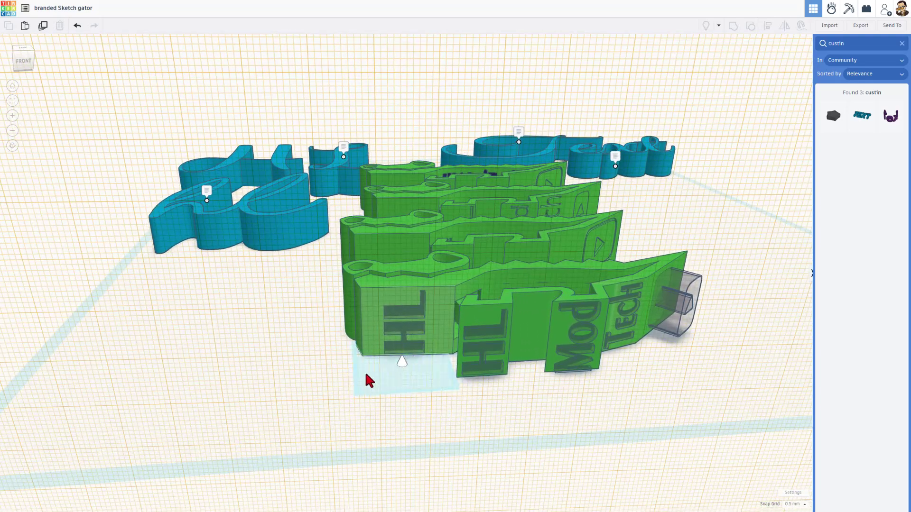
left_click(289, 387)
right_click_drag(363, 386, 323, 361)
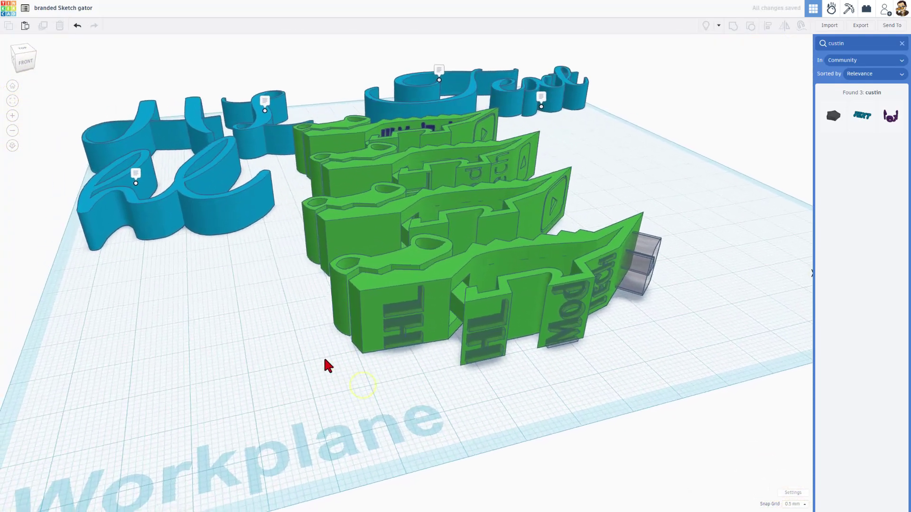
- Align the HL hole to the middle of the front gator's height, keeping the gator as the fixed reference
left_click(323, 360)
left_click(420, 323)
key("l")
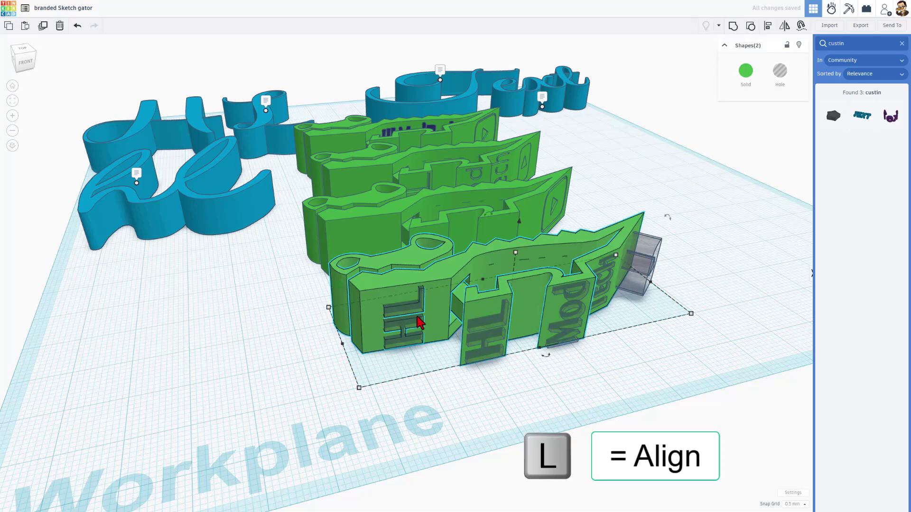
left_click(365, 286)
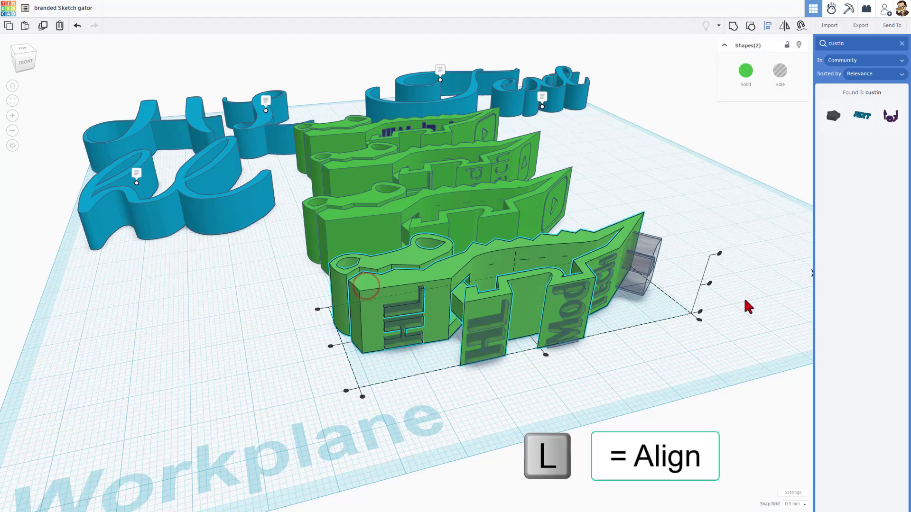
left_click(709, 283)
left_click(579, 349)
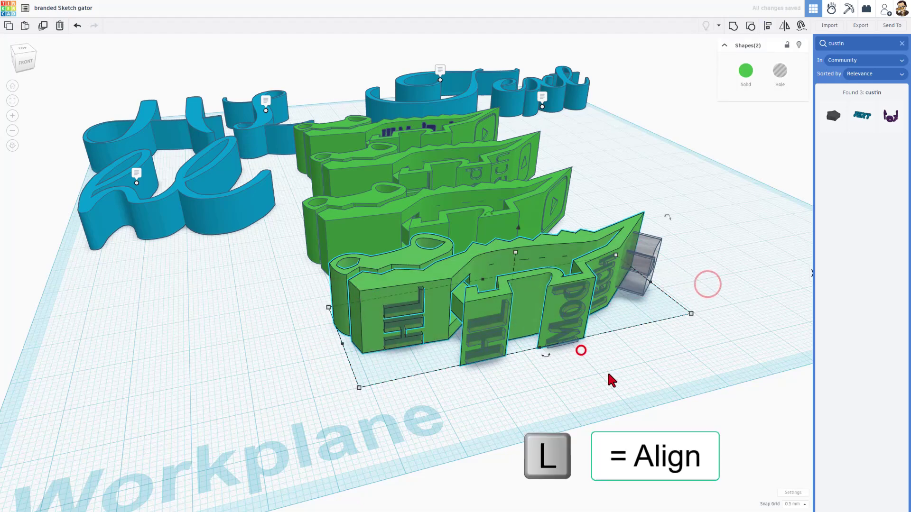
right_click_drag(609, 375, 454, 323)
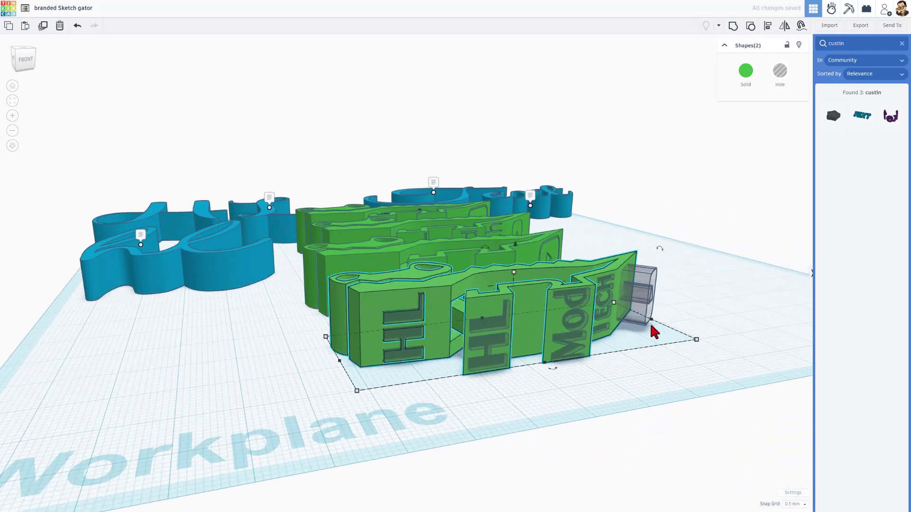
right_click_drag(631, 364, 398, 323)
- Select only the HL hole on the side face of the front gator's head and delete it
left_click(402, 313)
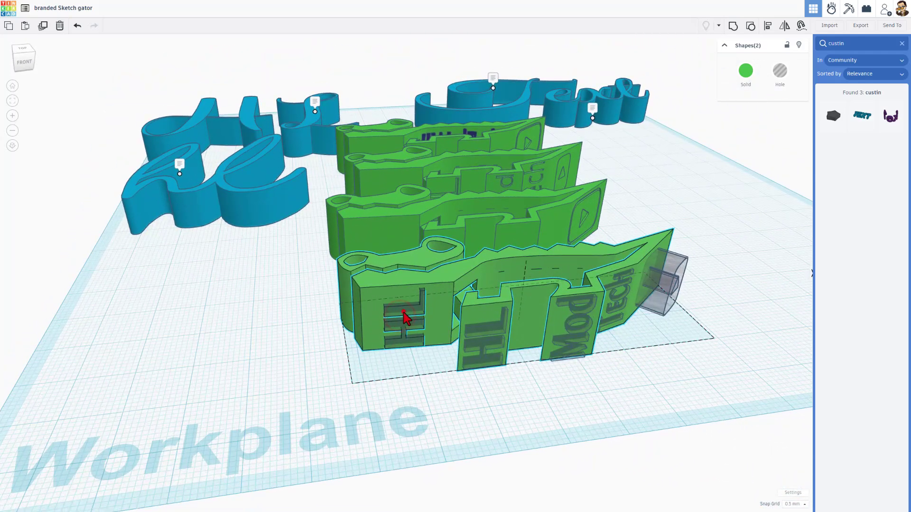
left_click(309, 354)
left_click(398, 311)
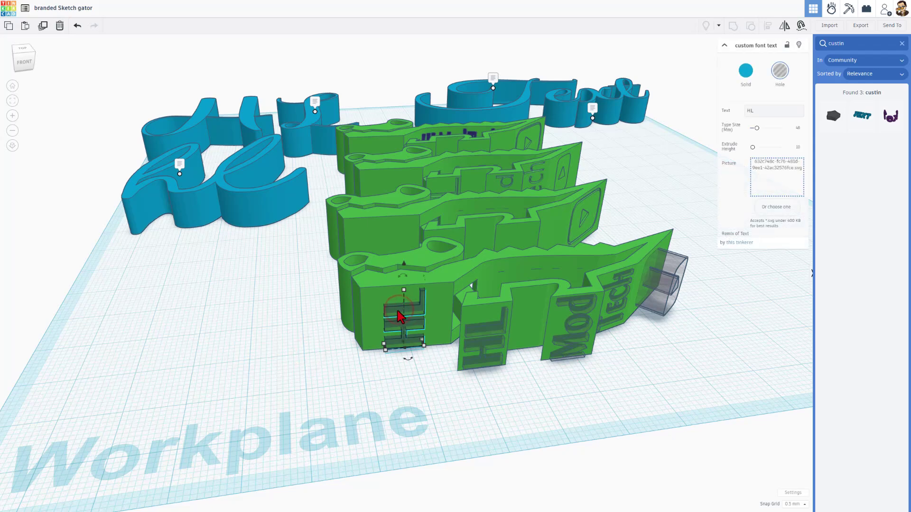
key("Escape")
right_click_drag(465, 346, 345, 360)
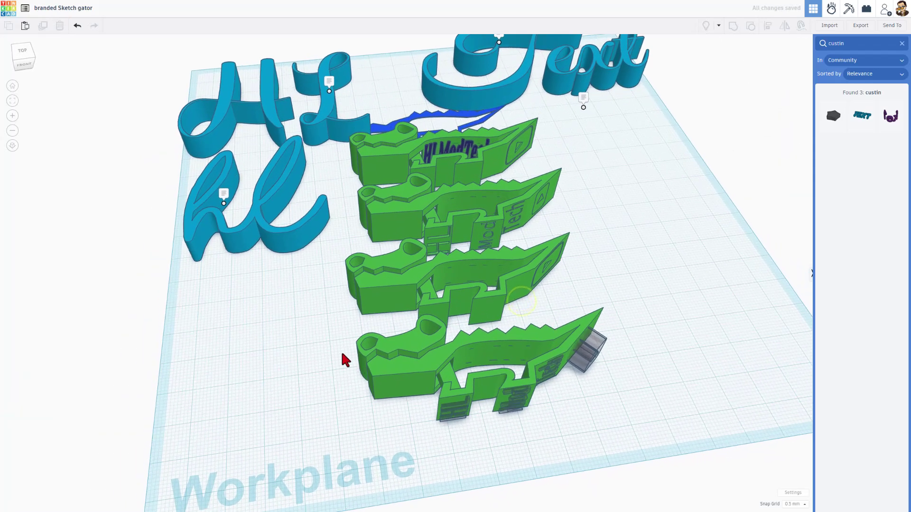
- Select the front gator with its four branding holes and export only these shapes as branded Sketch gator v2.stl in the 3dmodeling folder
left_click_drag(338, 345, 612, 415)
mouse_move(636, 406)
right_mouse_down()
mouse_move(661, 386)
mouse_move(667, 365)
mouse_move(572, 353)
mouse_move(542, 360)
mouse_move(648, 400)
right_mouse_up()
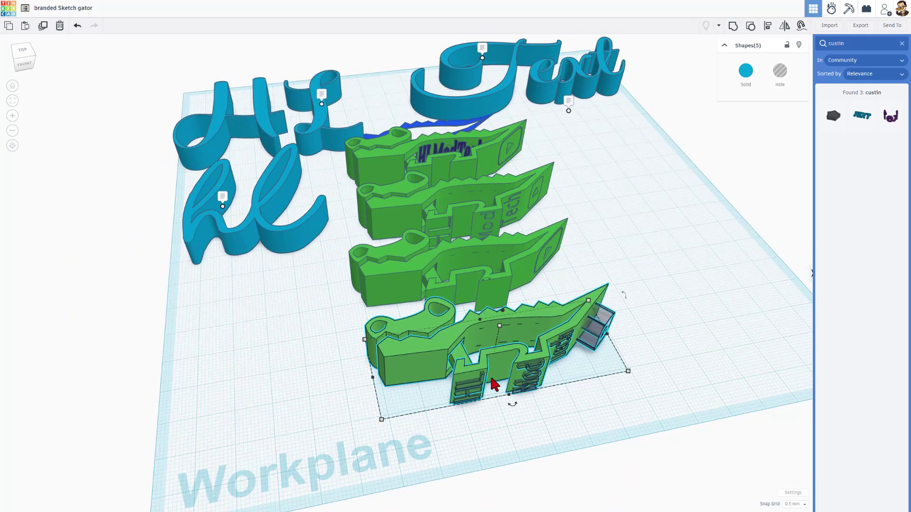
mouse_move(493, 383)
right_mouse_down()
mouse_move(505, 397)
mouse_move(515, 376)
mouse_move(495, 368)
right_mouse_up()
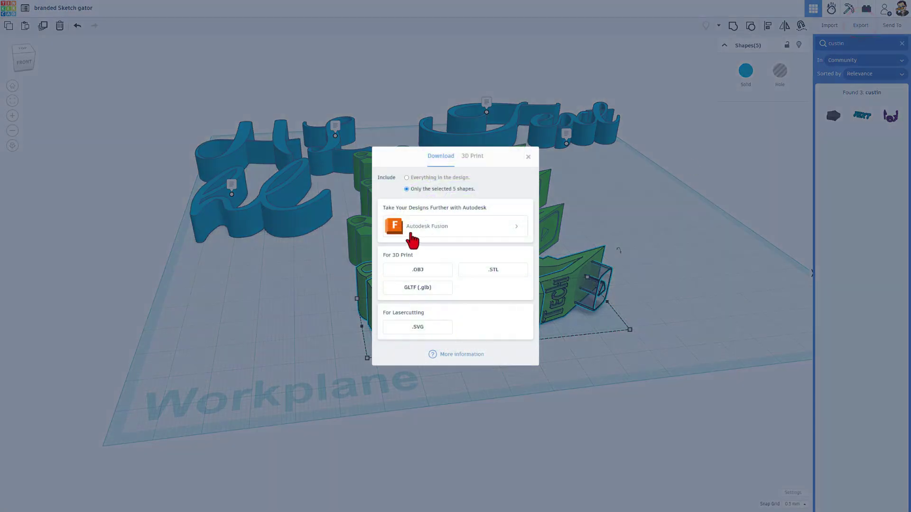
left_click(487, 272)
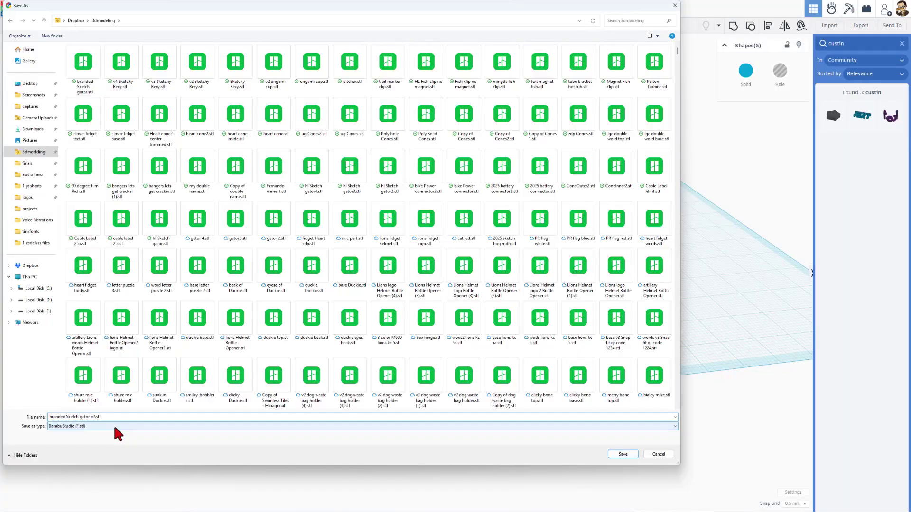
left_click(621, 454)
right_click_drag(641, 414, 550, 325)
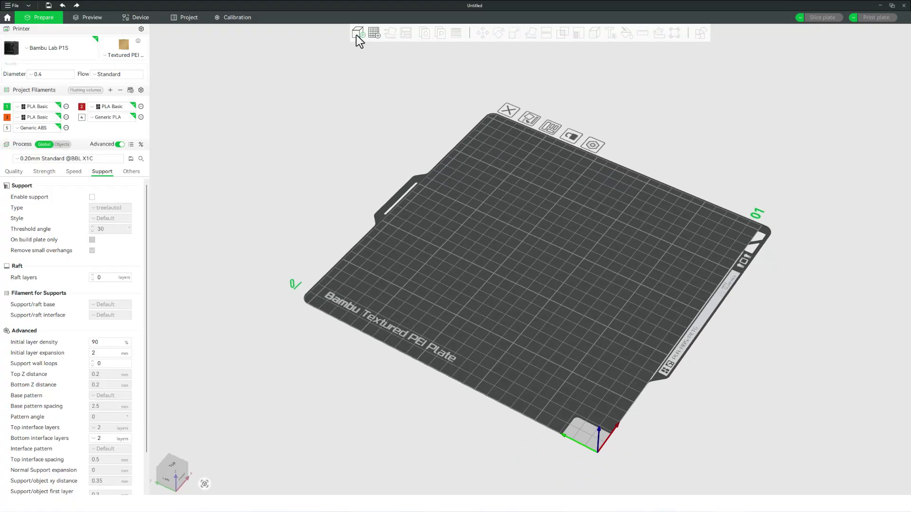
- Switch to Bambu Studio, import branded Sketch gator v2.stl onto the plate and inspect its branded faces up close
left_click(357, 33)
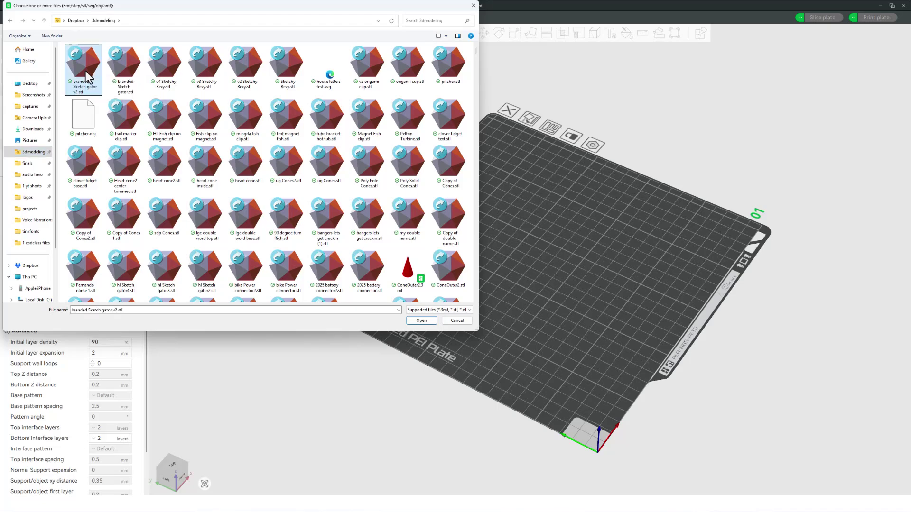
double_click(85, 75)
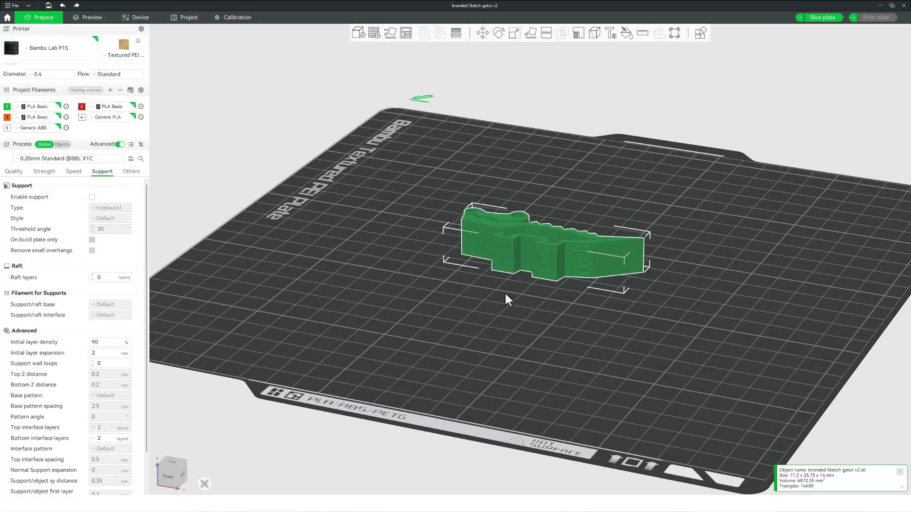
scroll(505, 291, "up", 3)
left_click_drag(555, 272, 525, 322)
scroll(502, 304, "up", 3)
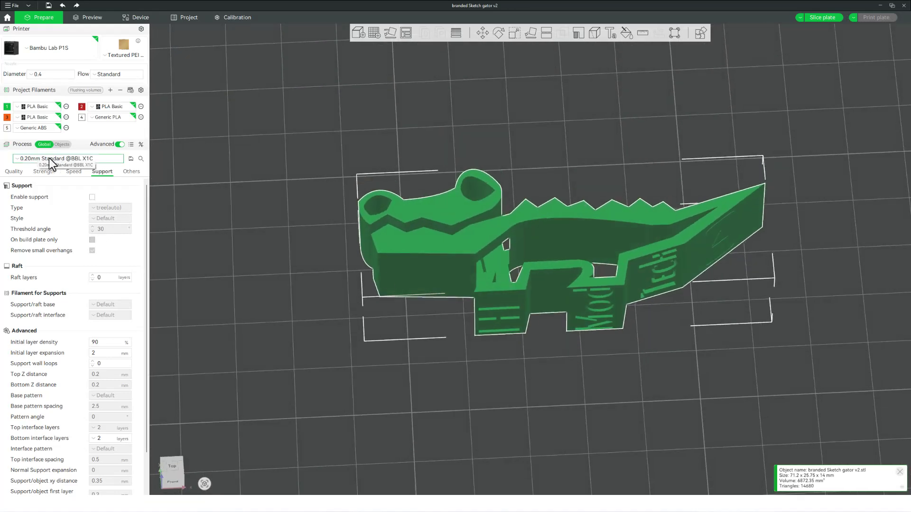
- Slice the gator plate and send it to the printer, with the printer's live camera feed playing
left_click(817, 18)
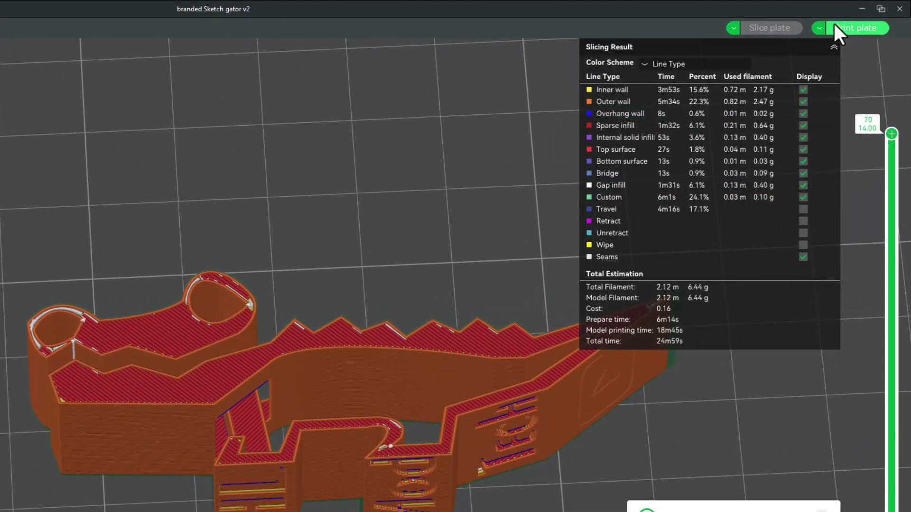
left_click(843, 28)
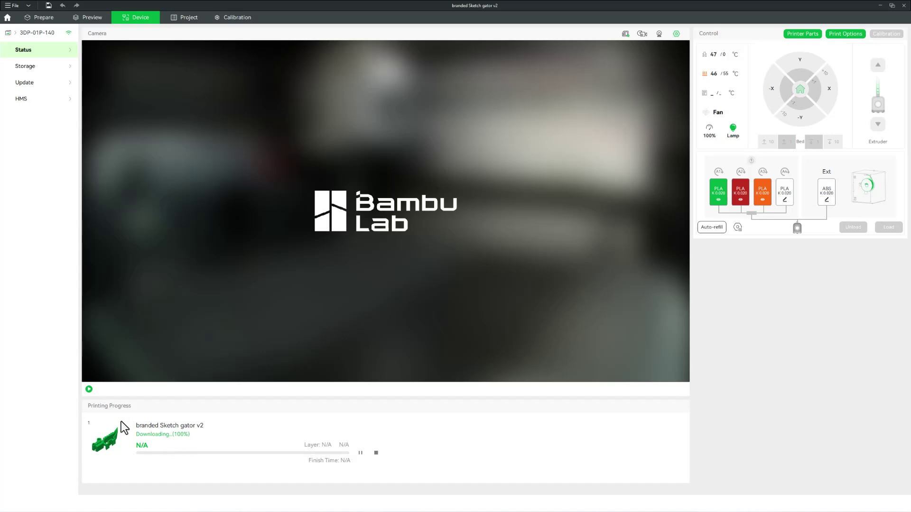
left_click(89, 389)
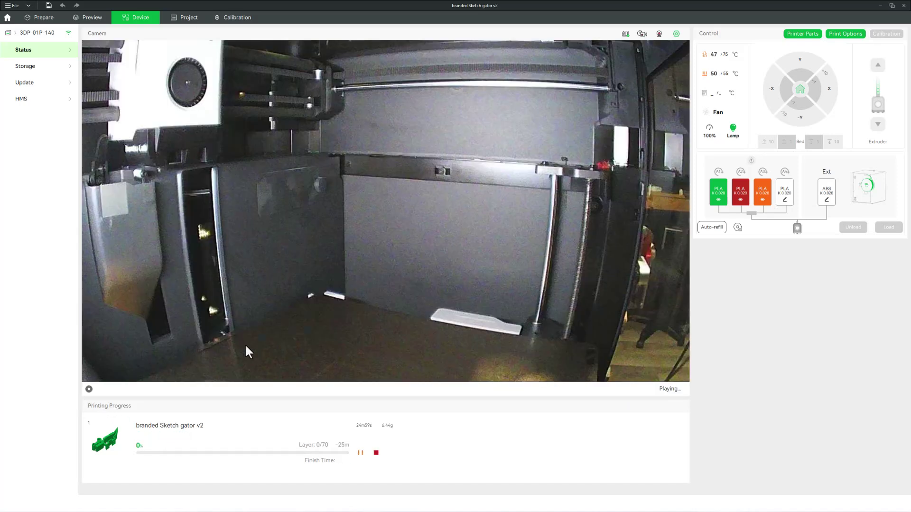